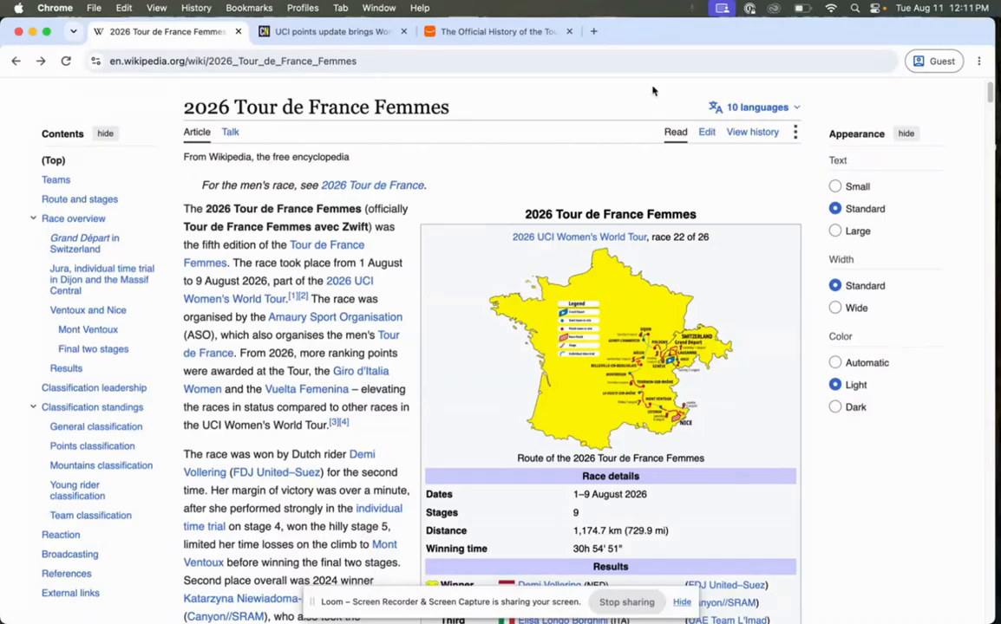
Open the 2026 Tour de France Femmes article for editing in visual editing mode and dismiss the login notice.
{"action": "left_click", "coordinate": [705, 133]}
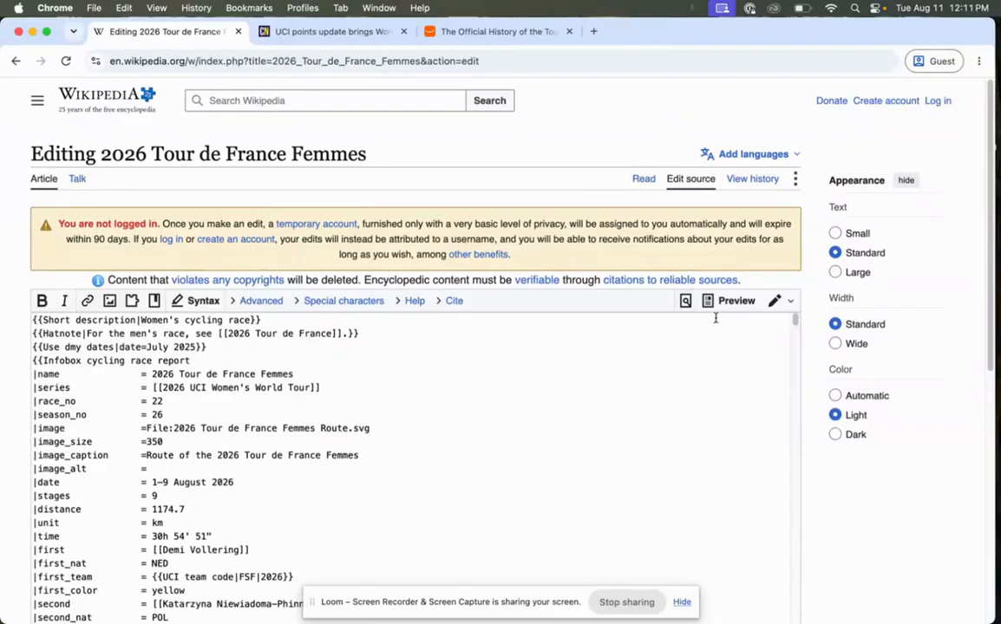
{"action": "left_click", "coordinate": [790, 304]}
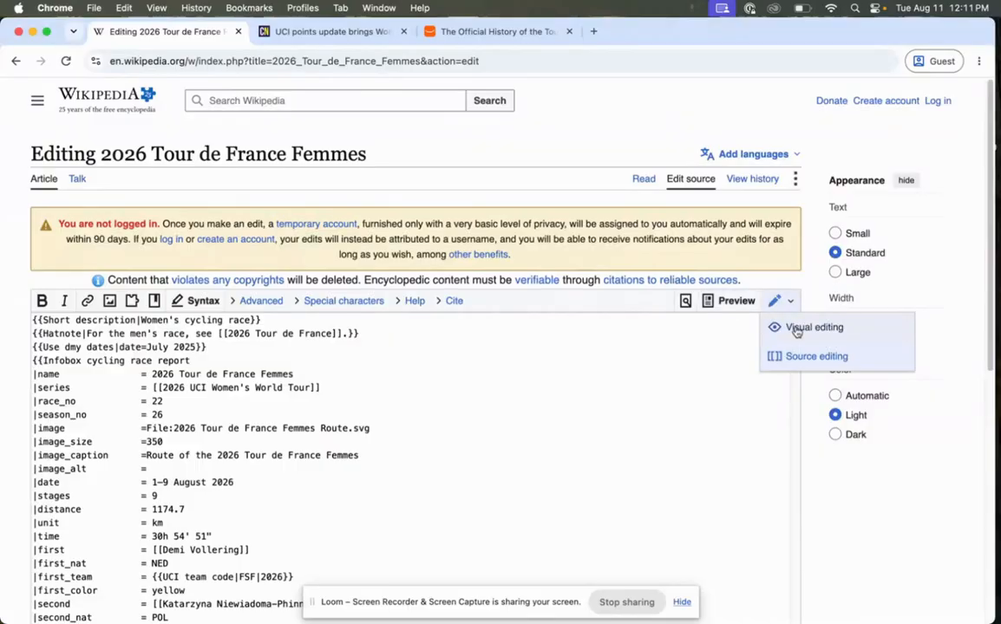
{"action": "left_click", "coordinate": [796, 333]}
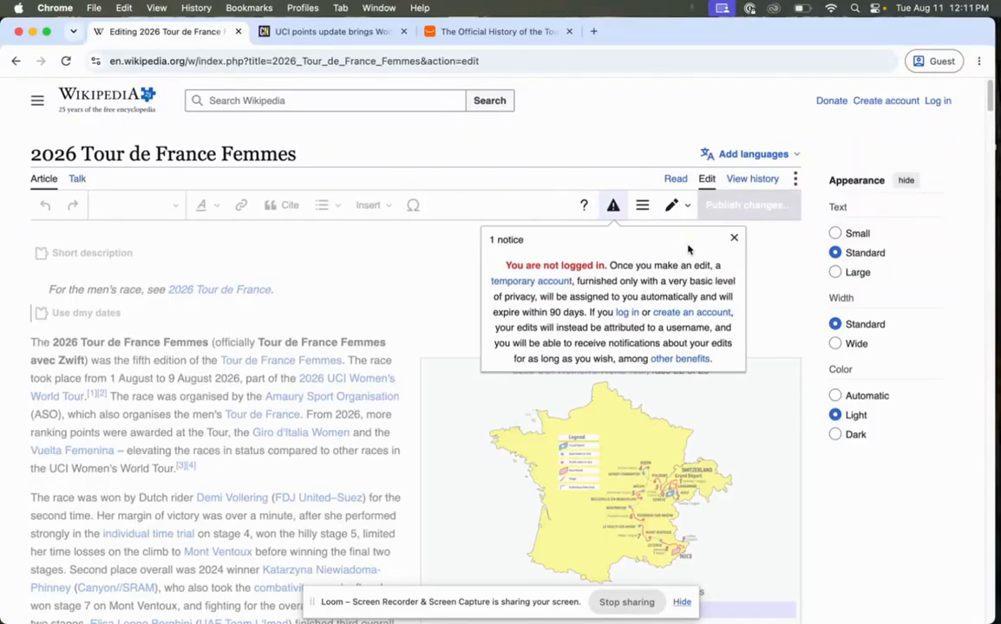
{"action": "left_click", "coordinate": [734, 238]}
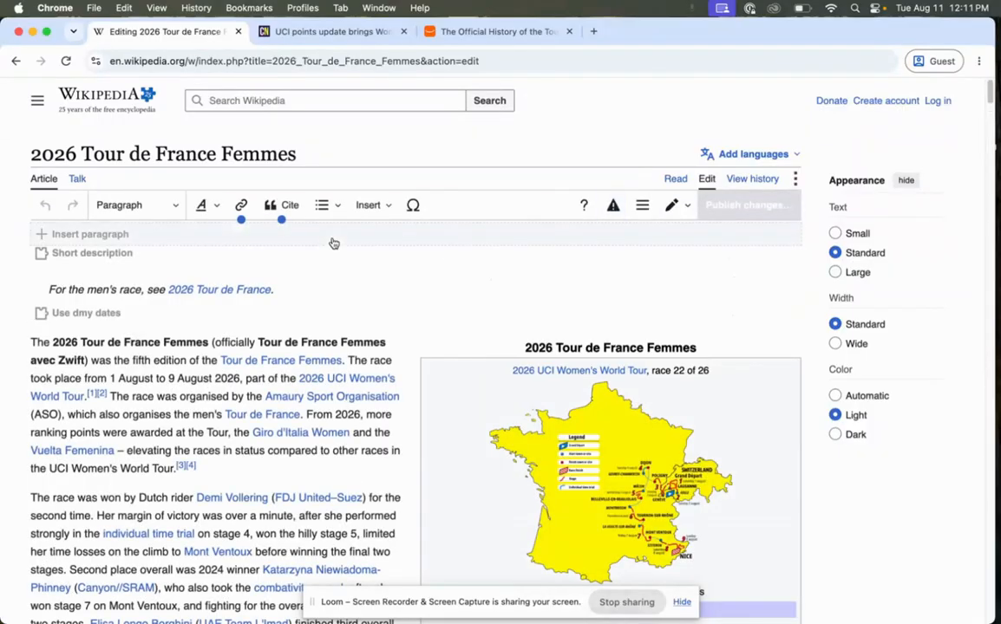
Start adding a citation directly after reference [4] at the end of the first paragraph, dismissing the citations introduction.
{"action": "scroll", "coordinate": [338, 241], "scroll_direction": "down", "scroll_amount": 3}
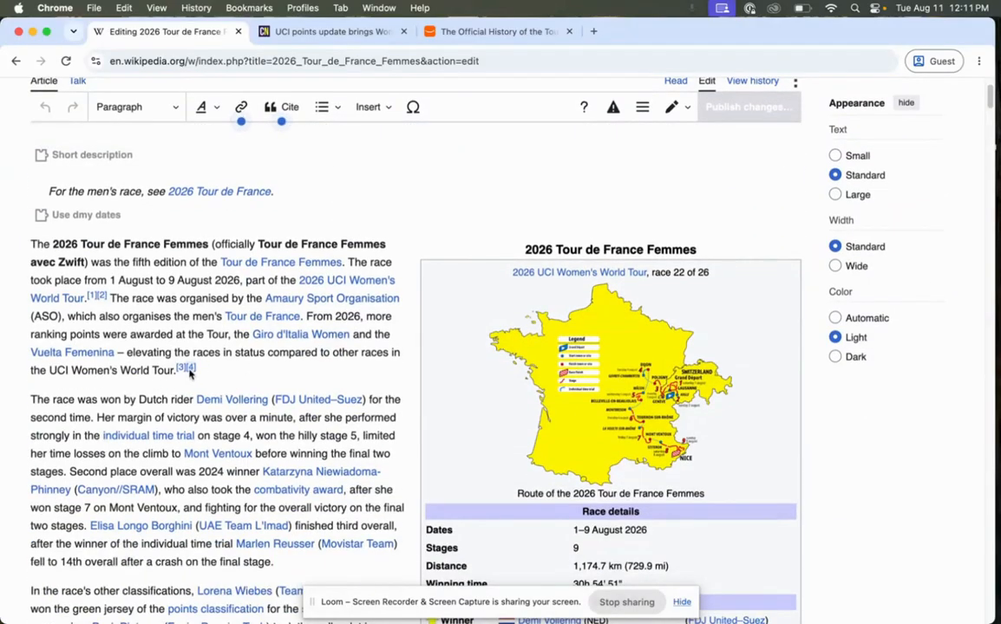
{"action": "left_click", "coordinate": [203, 368]}
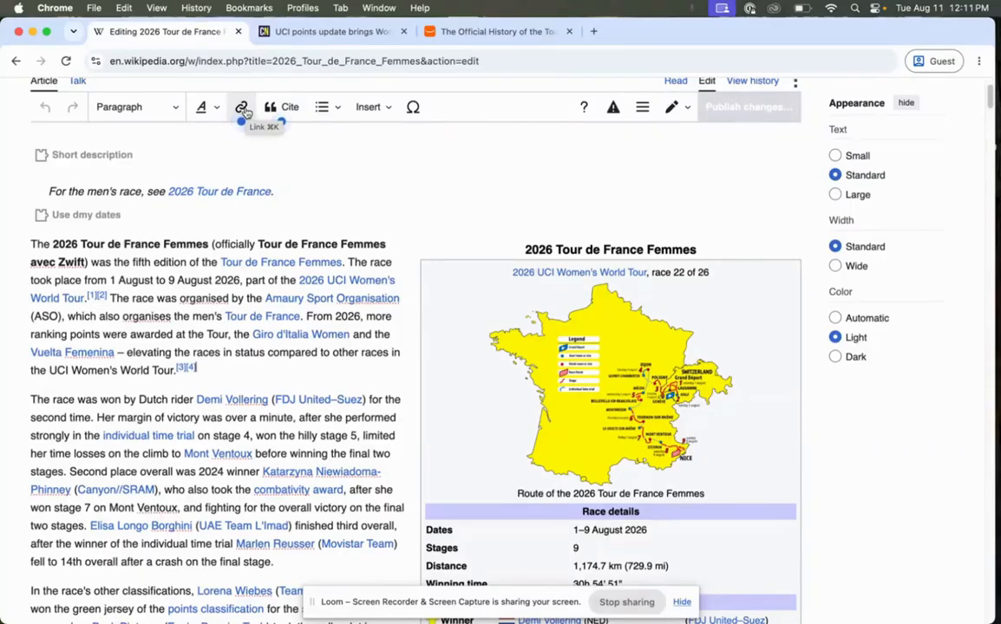
{"action": "left_click", "coordinate": [292, 111]}
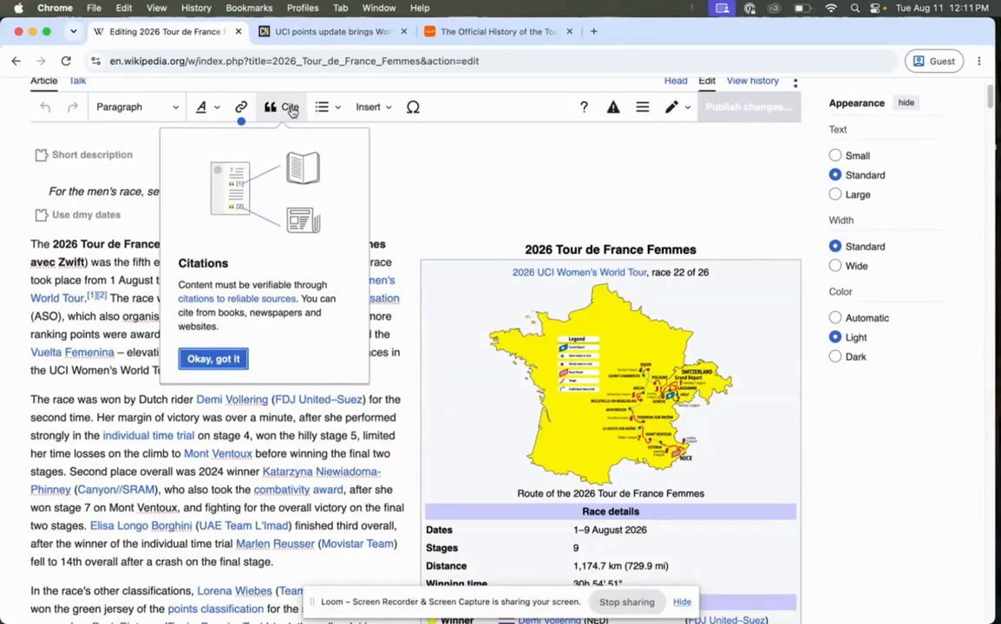
{"action": "left_click", "coordinate": [237, 360]}
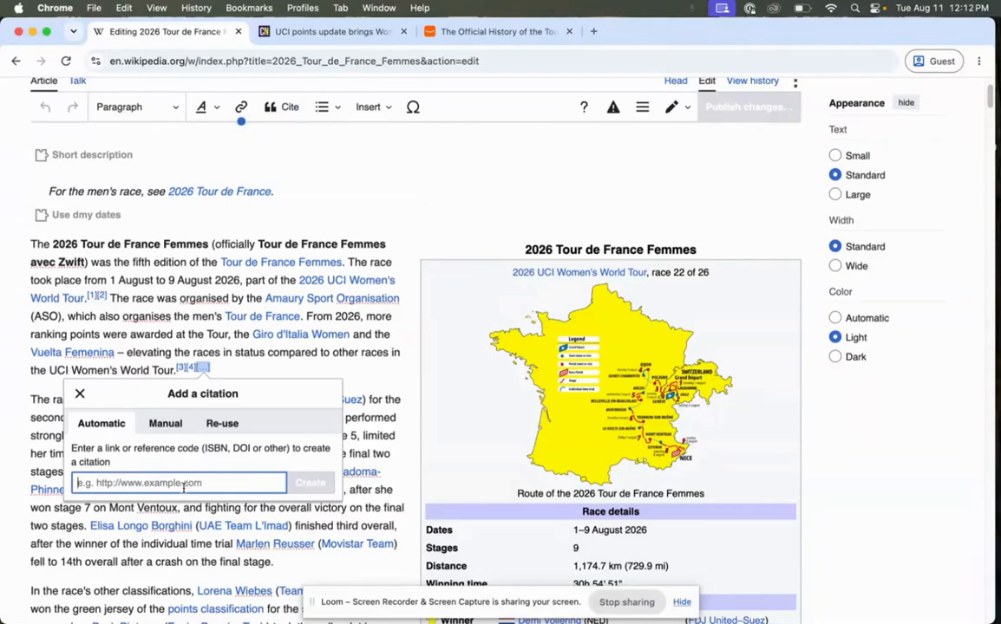
Generate an automatic citation from the URL of the cyclingnews.com article on the UCI points update, then back out without inserting it.
{"action": "left_click", "coordinate": [359, 33]}
{"action": "left_click", "coordinate": [364, 61]}
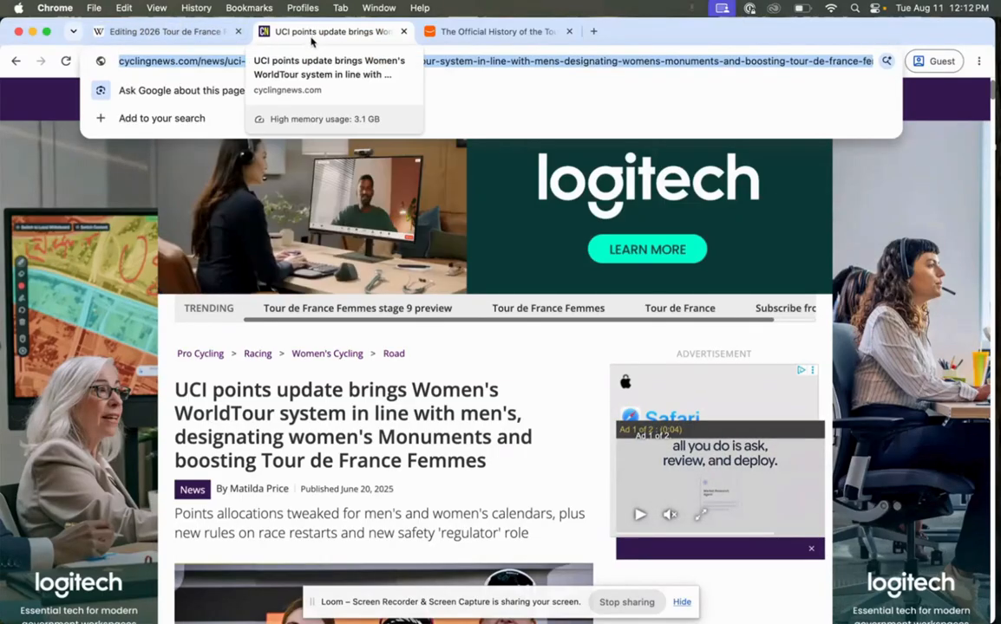
{"action": "left_click", "coordinate": [205, 32]}
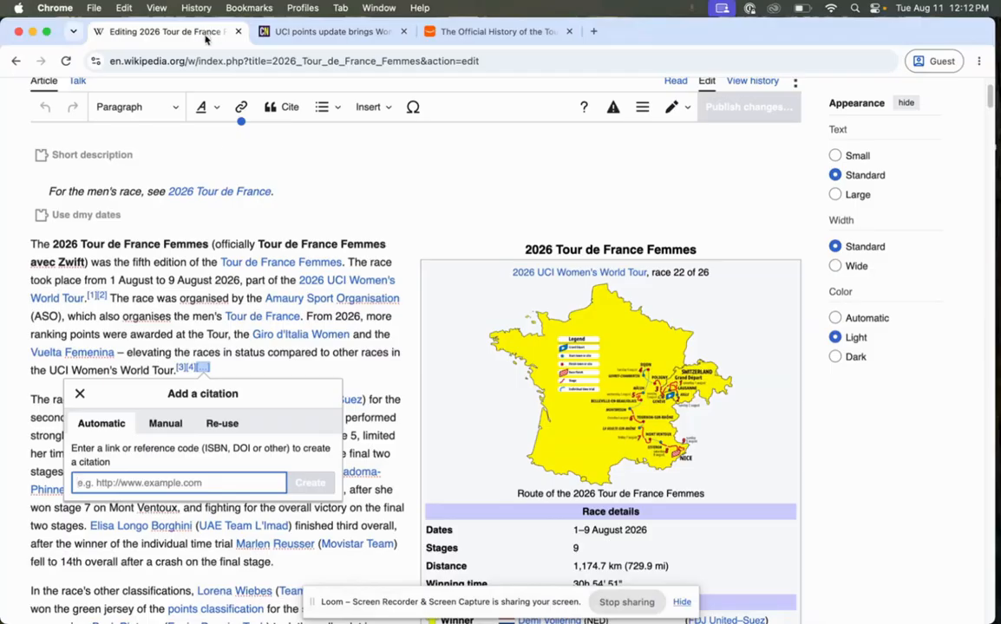
{"action": "key", "text": "super+v"}
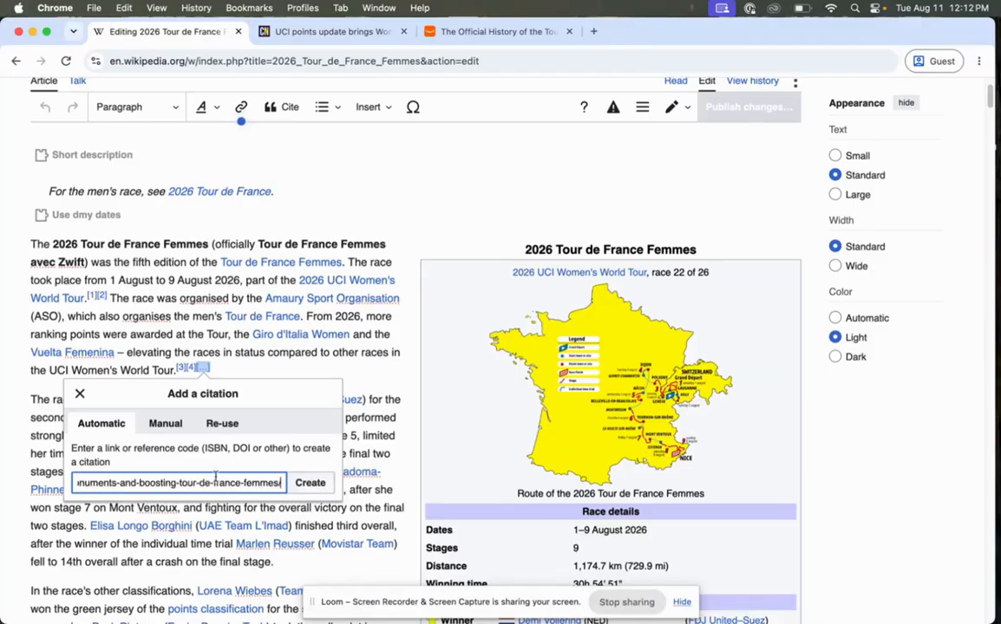
{"action": "left_click", "coordinate": [330, 487]}
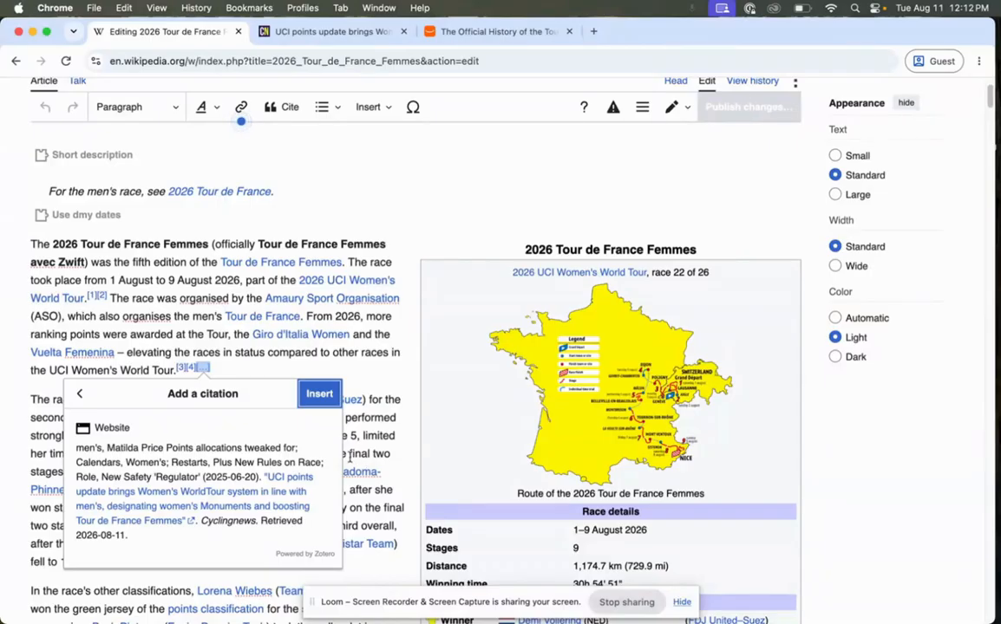
{"action": "left_click", "coordinate": [80, 394]}
Start a manual News citation and enter the author's last name and first name from the cyclingnews.com article's byline.
{"action": "left_click", "coordinate": [172, 425]}
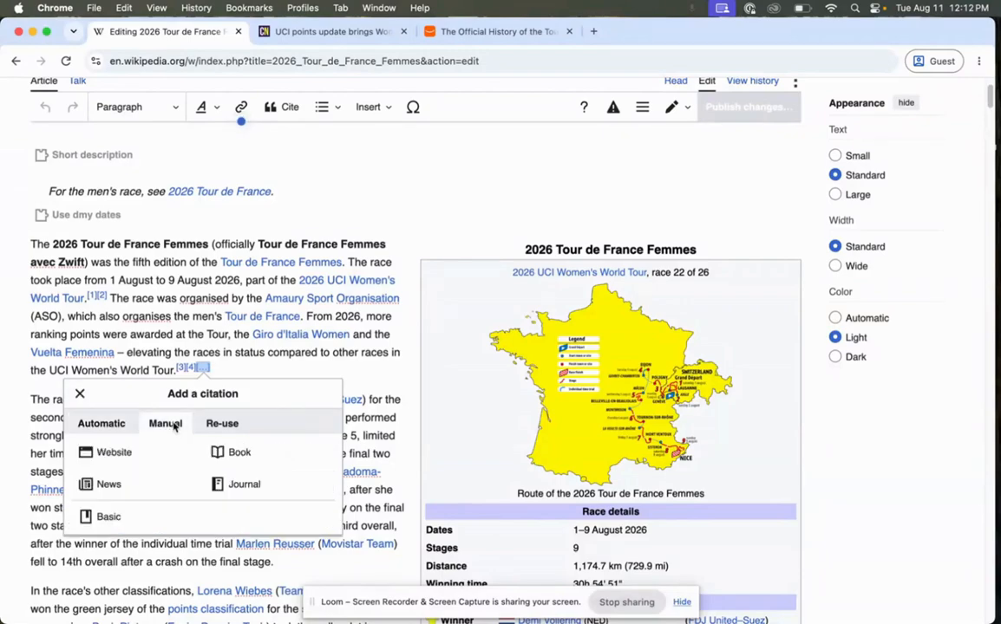
{"action": "left_click", "coordinate": [121, 491]}
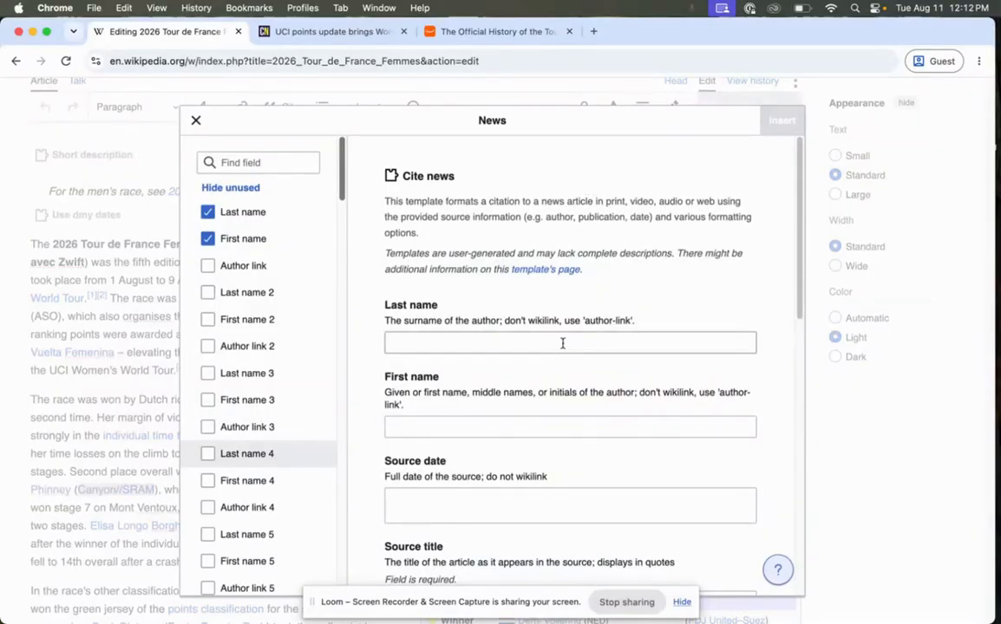
{"action": "left_click", "coordinate": [322, 32]}
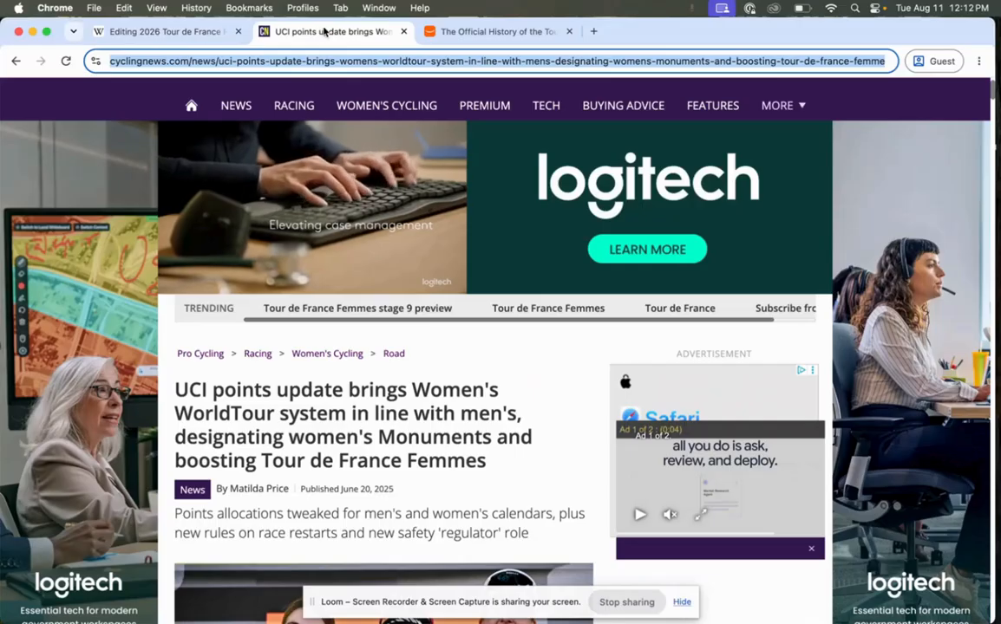
{"action": "left_click", "coordinate": [194, 33]}
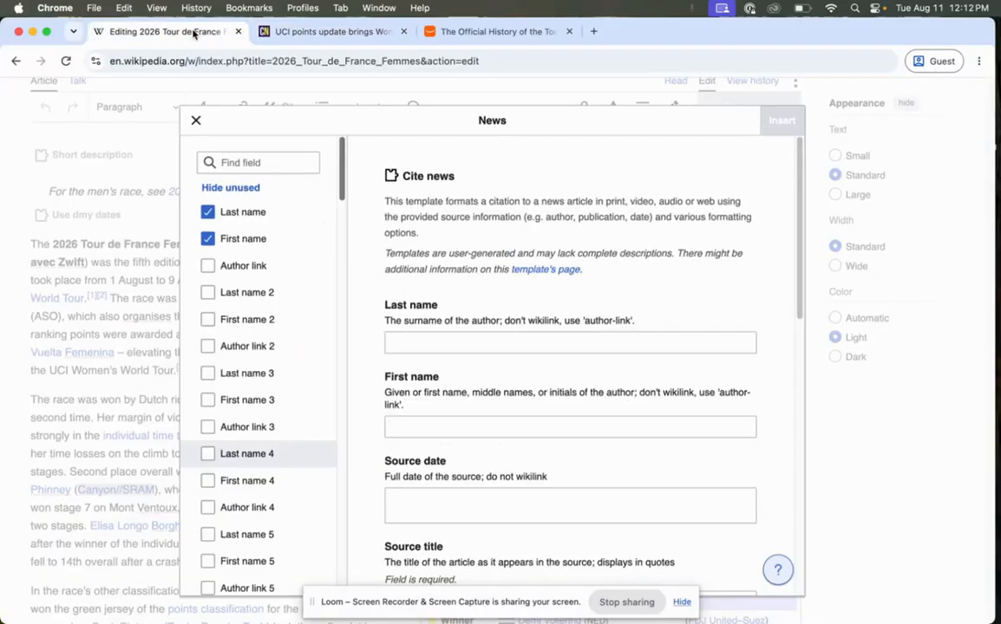
{"action": "left_click", "coordinate": [624, 348]}
{"action": "type", "text": "Price"}
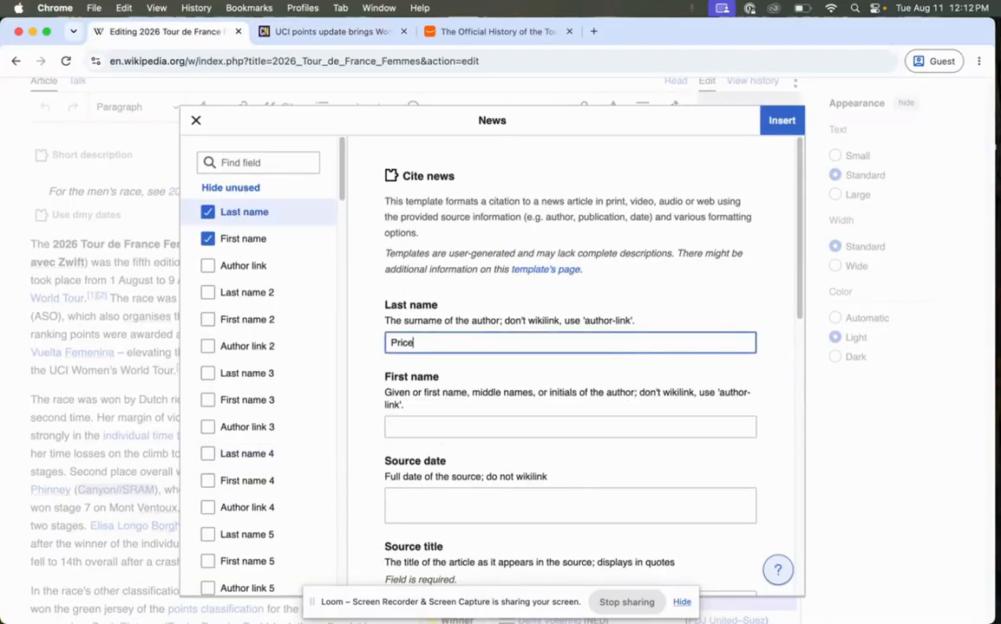
{"action": "left_click", "coordinate": [628, 427]}
{"action": "type", "text": "Matilda"}
Set the citation's source date to June 20, 2025, as published on the cyclingnews.com article.
{"action": "scroll", "coordinate": [638, 376], "scroll_direction": "down", "scroll_amount": 3}
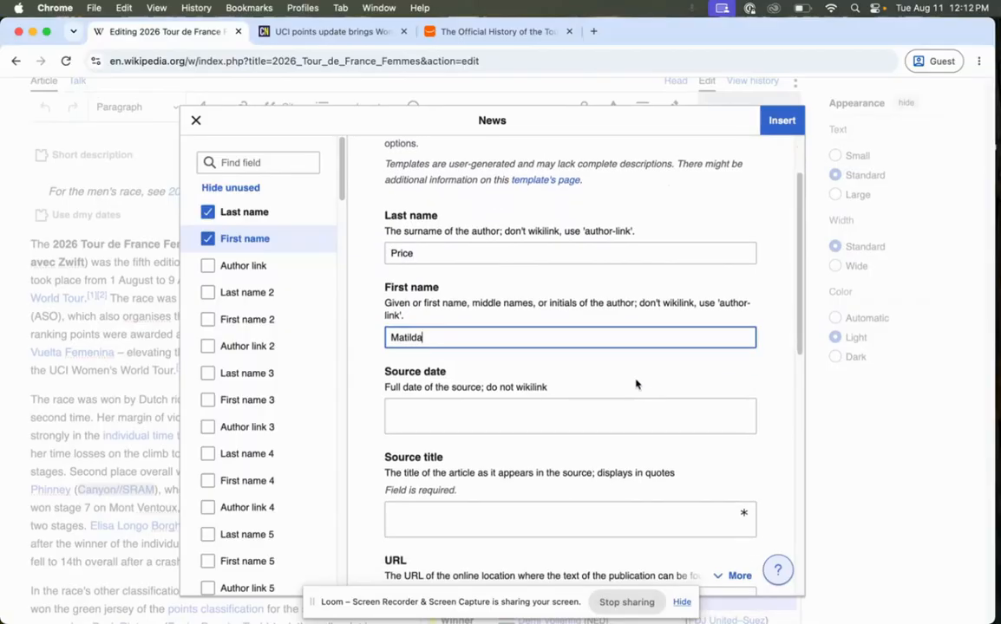
{"action": "left_click", "coordinate": [634, 415]}
{"action": "left_click", "coordinate": [314, 32]}
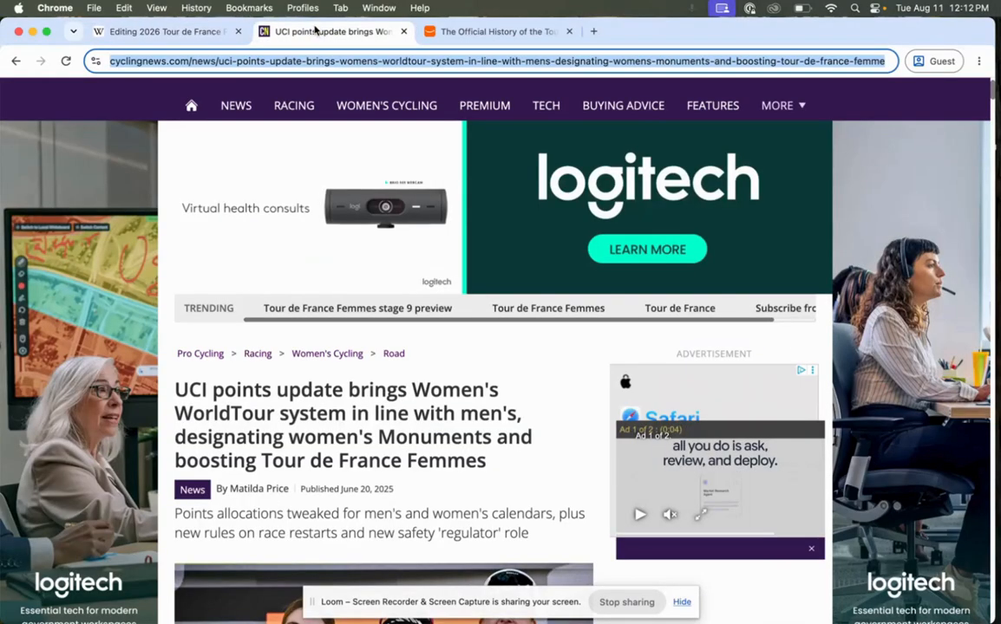
{"action": "left_click", "coordinate": [182, 32]}
{"action": "type", "text": "June"}
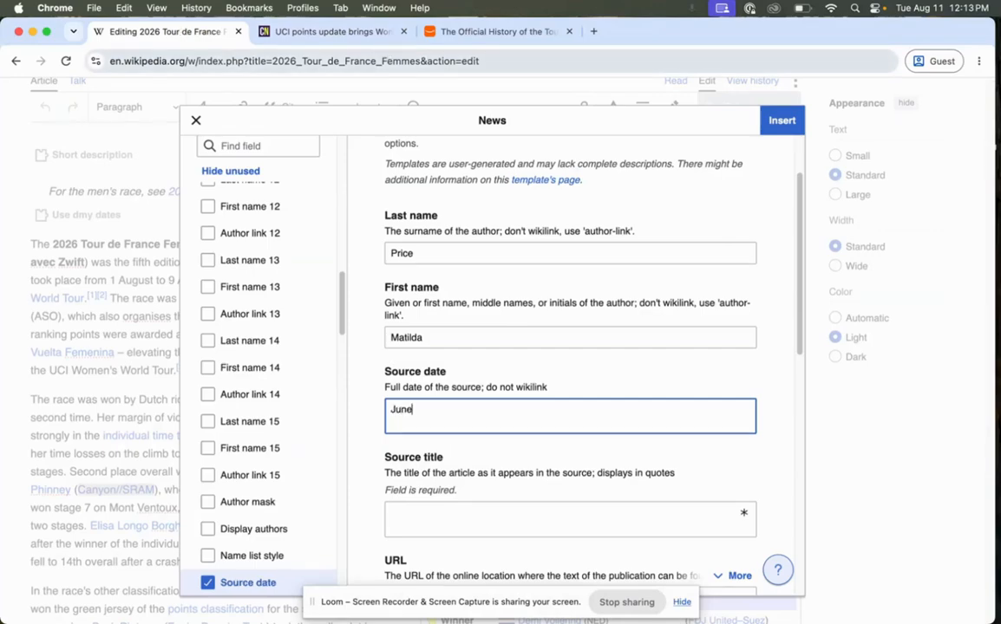
{"action": "type", "text": " 20, 2025"}
Copy the article's headline beginning "UCI points update brings Women's WorldTour system" into the citation's source title.
{"action": "left_click", "coordinate": [501, 521]}
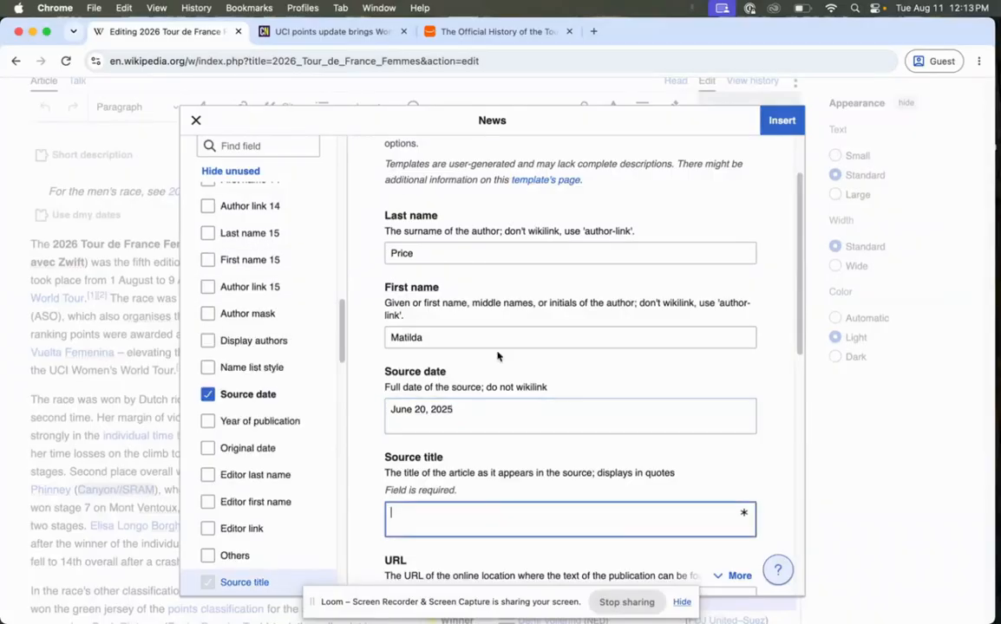
{"action": "left_click", "coordinate": [363, 31]}
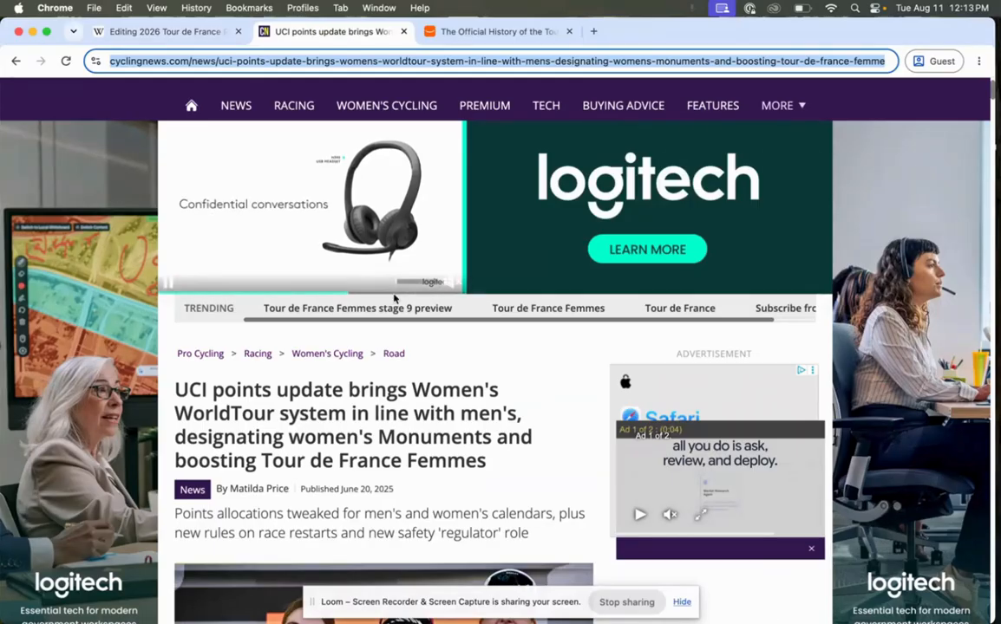
{"action": "left_click_drag", "start_coordinate": [495, 479], "coordinate": [165, 394]}
{"action": "key", "text": "super+c"}
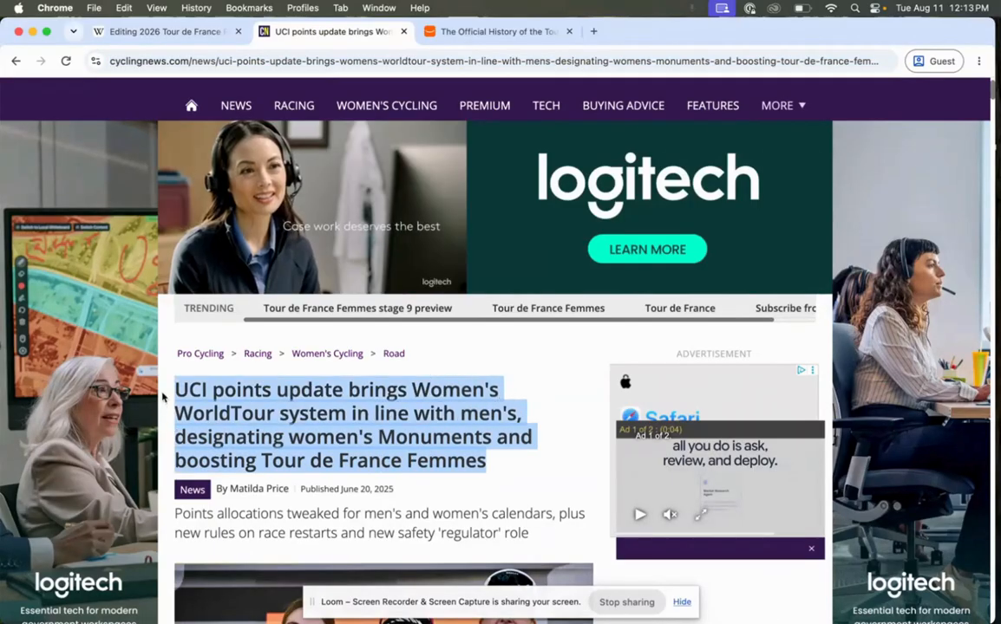
{"action": "left_click", "coordinate": [179, 31]}
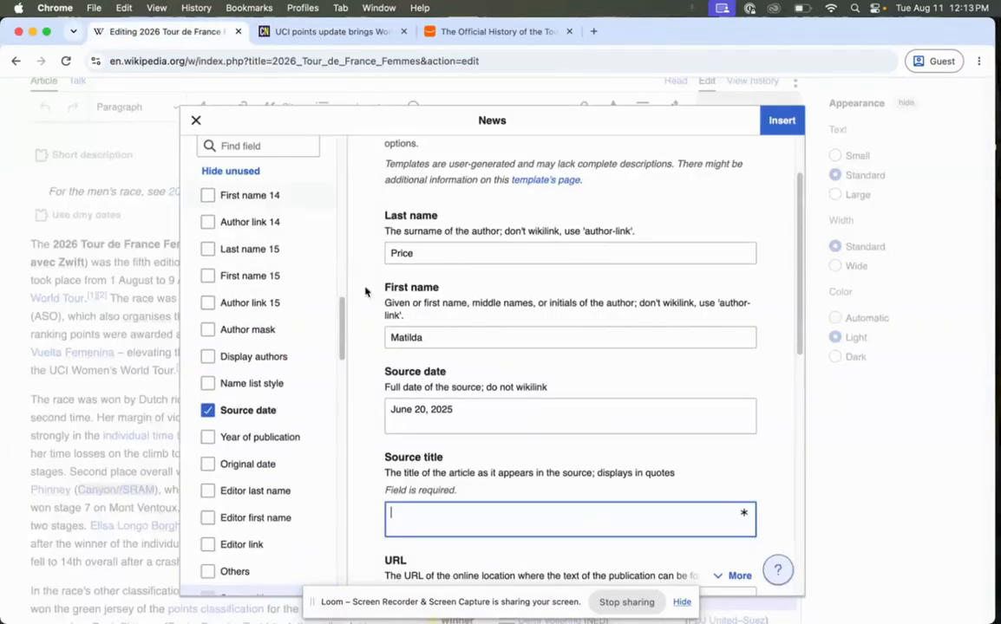
{"action": "key", "text": "super+v"}
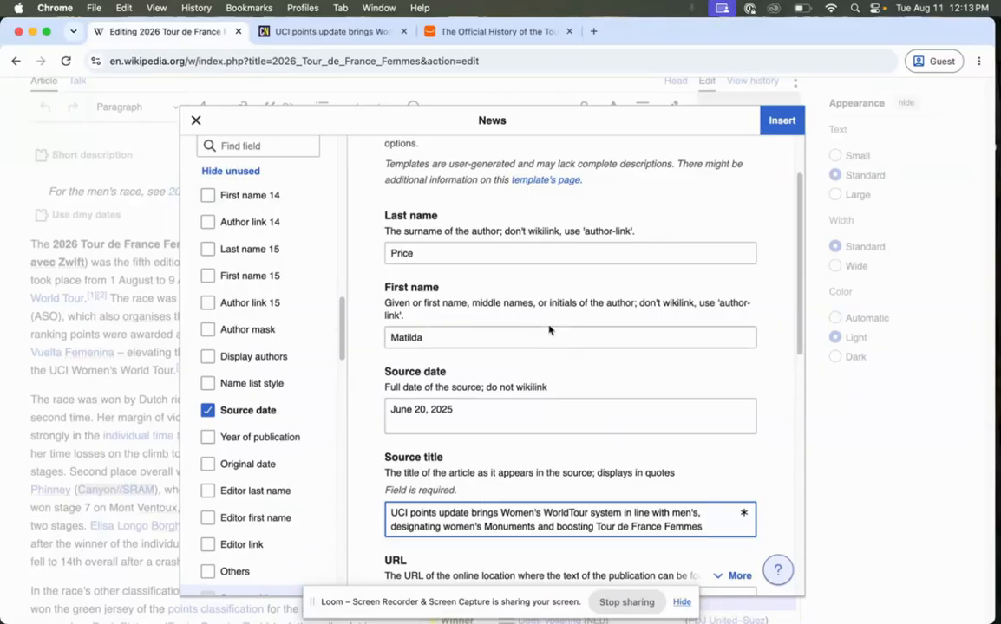
Copy the cyclingnews.com article's web address into the citation's URL field.
{"action": "scroll", "coordinate": [546, 326], "scroll_direction": "down", "scroll_amount": 1}
{"action": "scroll", "coordinate": [544, 324], "scroll_direction": "down", "scroll_amount": 3}
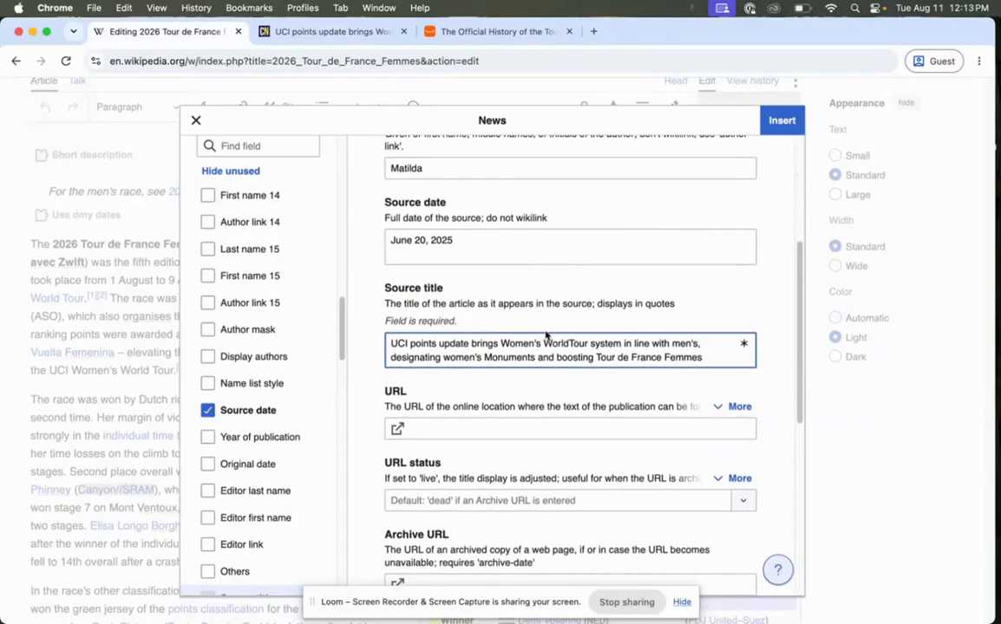
{"action": "left_click", "coordinate": [484, 426]}
{"action": "left_click", "coordinate": [339, 31]}
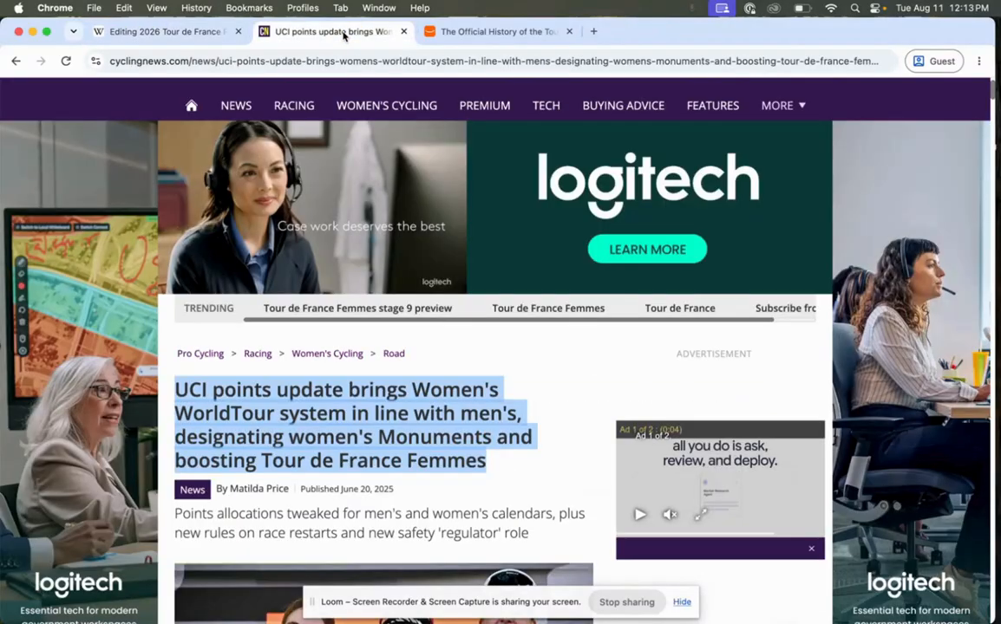
{"action": "left_click", "coordinate": [329, 61]}
{"action": "key", "text": "super+c"}
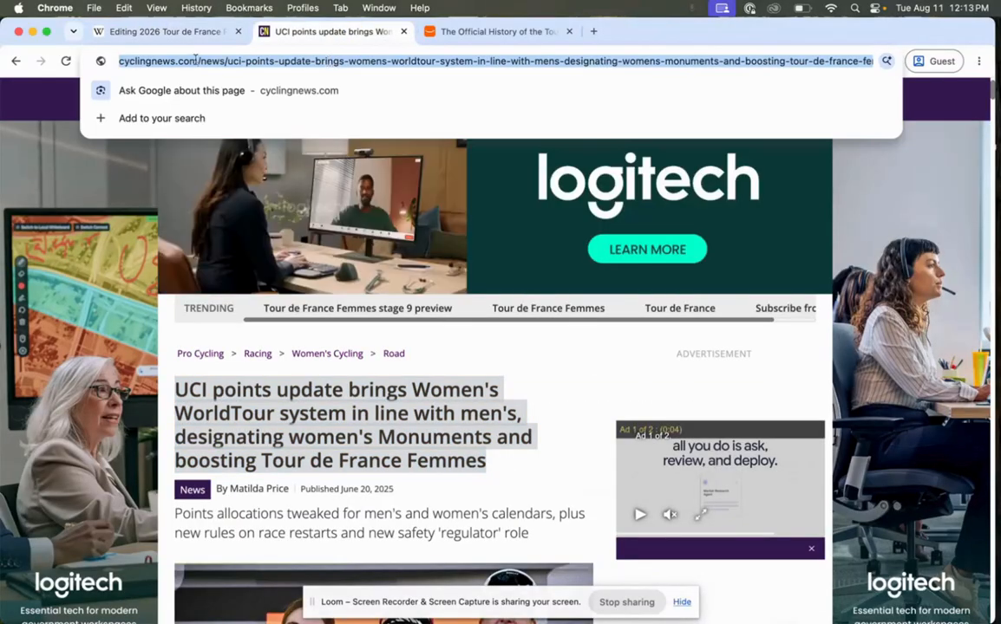
{"action": "left_click", "coordinate": [135, 37]}
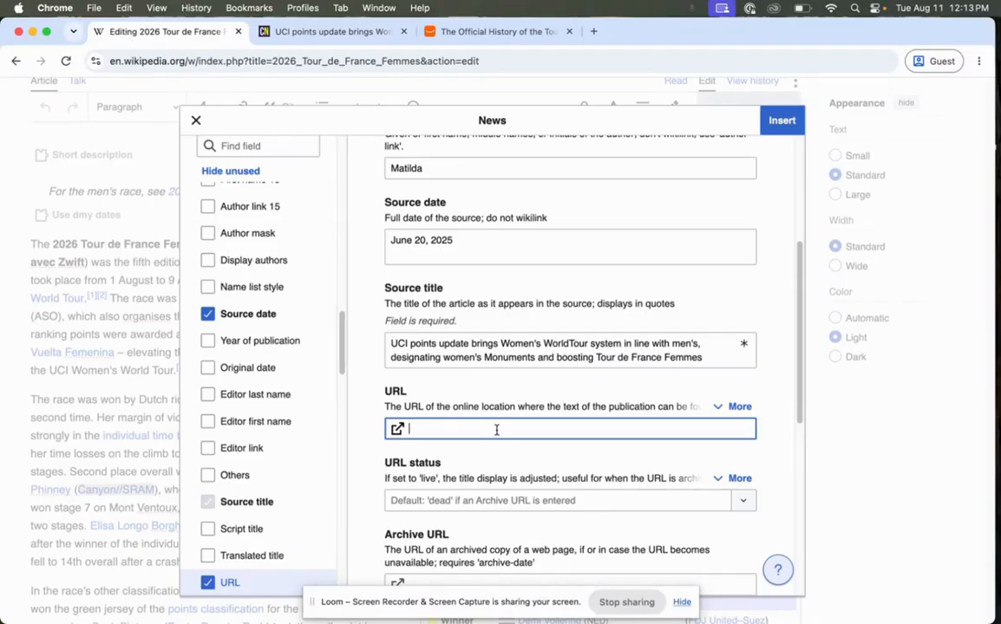
{"action": "key", "text": "super+v"}
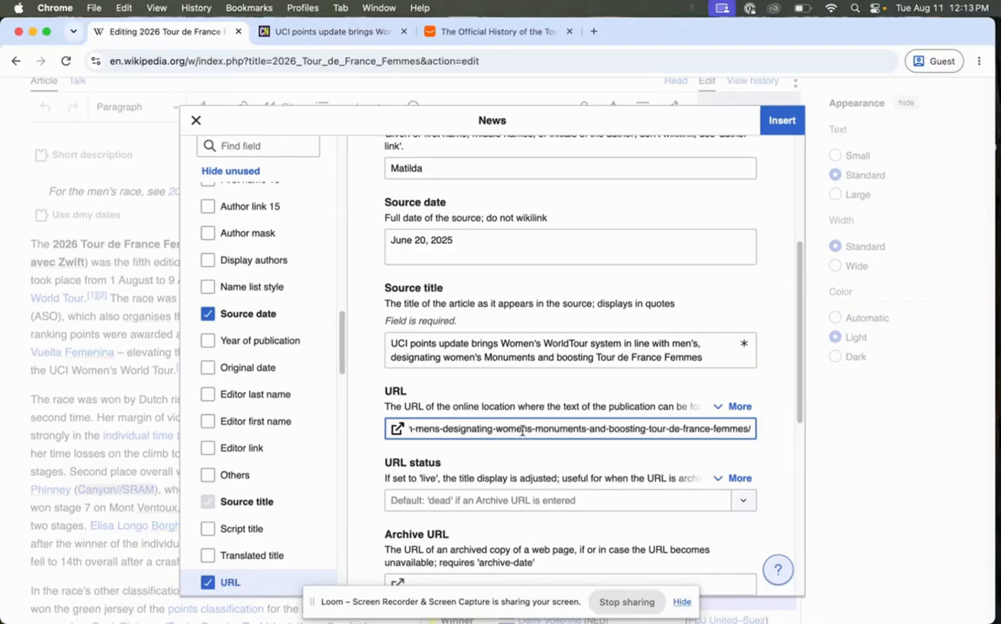
Try entering [[The Wall Street Journal]] as the citation's name of publication, then clear the field.
{"action": "scroll", "coordinate": [522, 431], "scroll_direction": "down", "scroll_amount": 3}
{"action": "scroll", "coordinate": [524, 421], "scroll_direction": "down", "scroll_amount": 6}
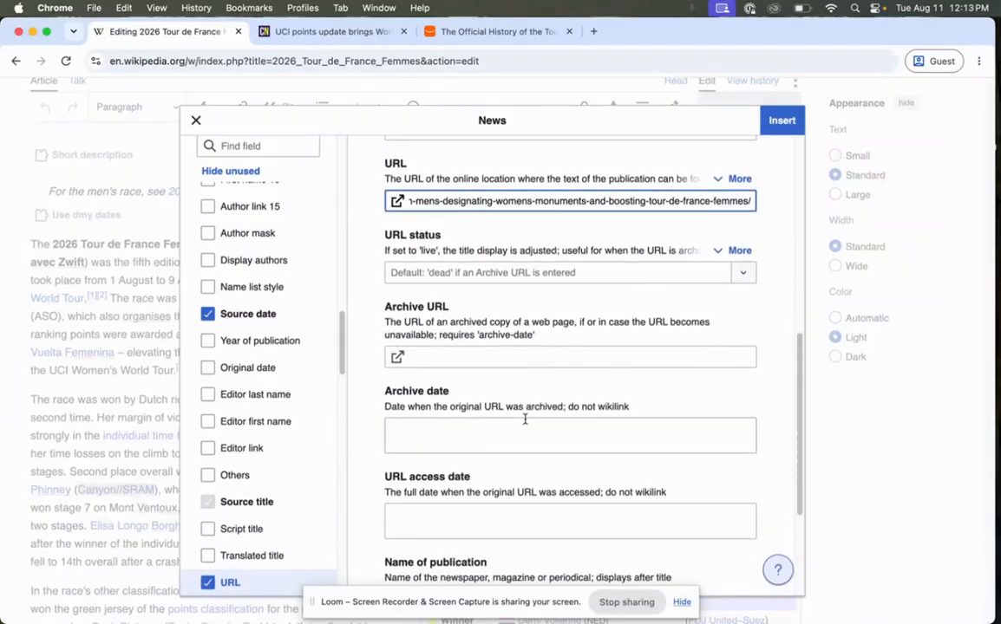
{"action": "scroll", "coordinate": [524, 420], "scroll_direction": "down", "scroll_amount": 7}
{"action": "left_click", "coordinate": [523, 421]}
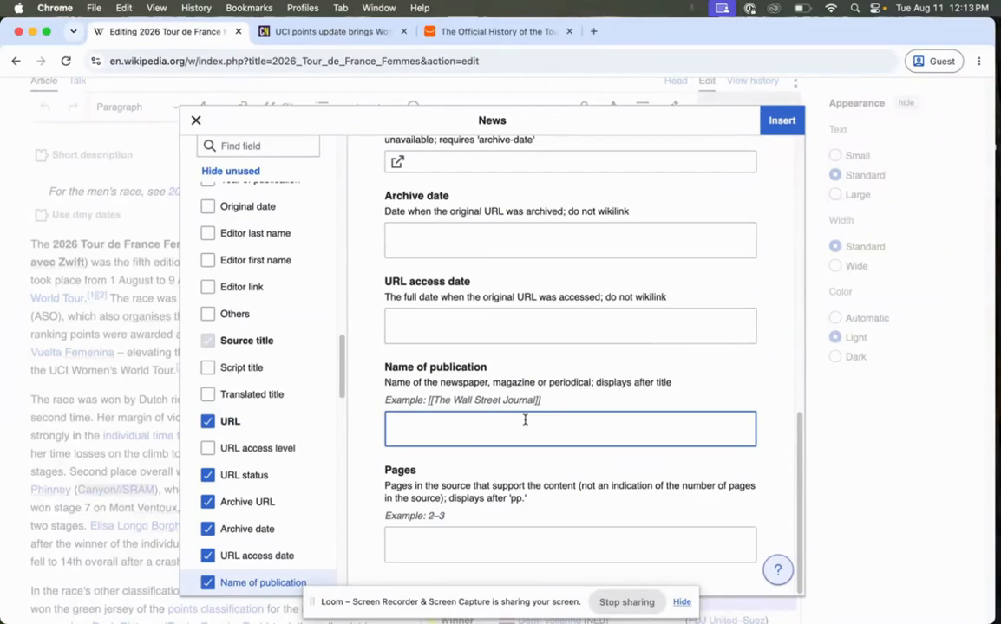
{"action": "type", "text": "[[The Wall Street Journ"}
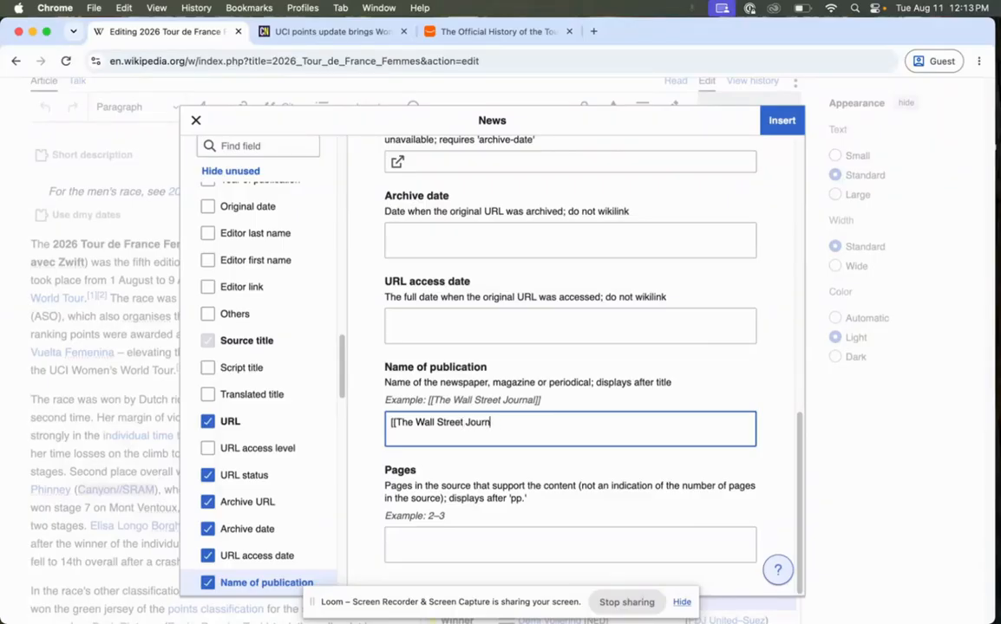
{"action": "type", "text": "]]"}
{"action": "key", "text": "BackSpace"}
{"action": "key", "text": "BackSpace"}
{"action": "key", "text": "BackSpace"}
{"action": "key", "text": "BackSpace"}
{"action": "left_click_drag", "start_coordinate": [532, 423], "coordinate": [383, 424]}
{"action": "key", "text": "BackSpace"}
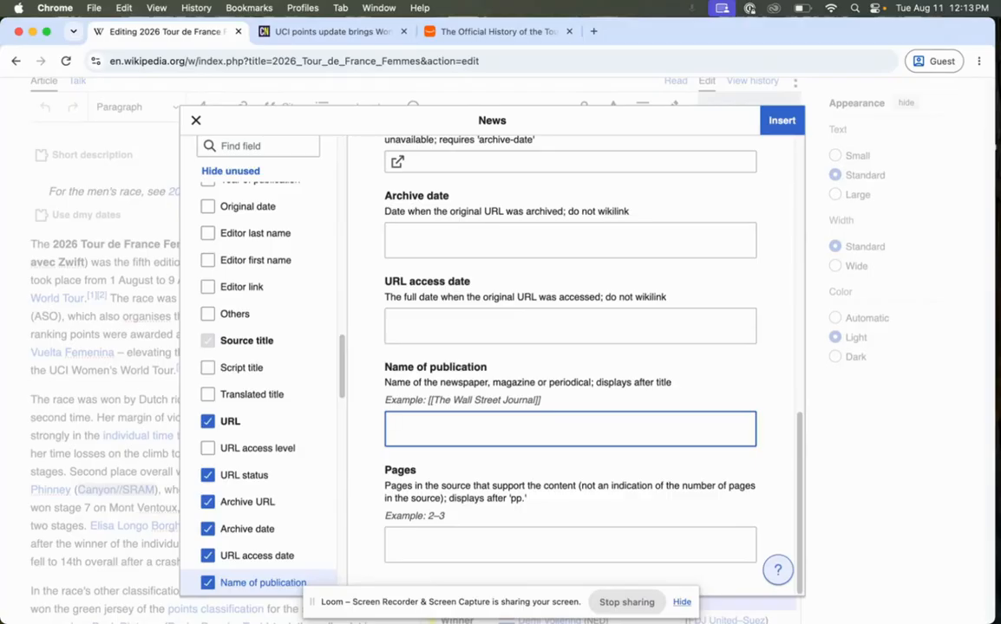
Set the news citation's name of publication to Cyclenews.com and insert the citation into the article.
{"action": "type", "text": "cyn"}
{"action": "key", "text": "BackSpace"}
{"action": "key", "text": "BackSpace"}
{"action": "key", "text": "BackSpace"}
{"action": "type", "text": "Cyc"}
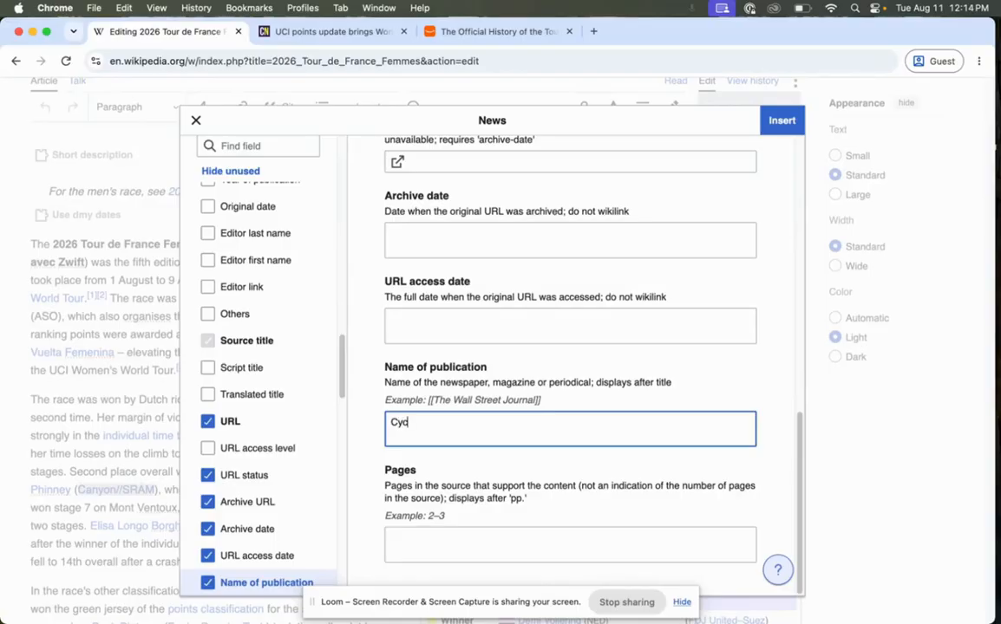
{"action": "type", "text": "lenews.com"}
{"action": "left_click", "coordinate": [768, 128]}
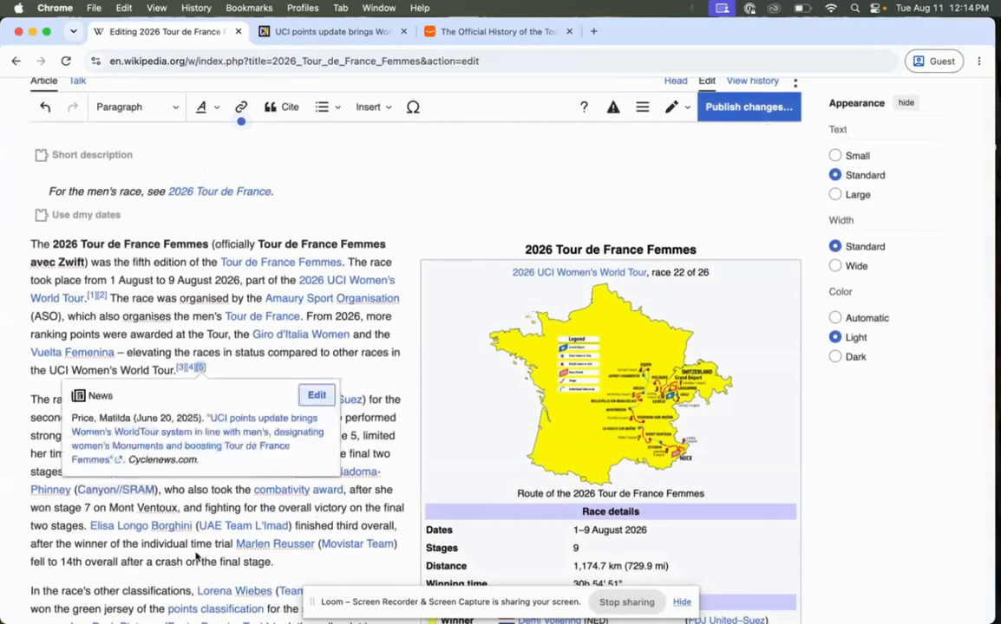
{"action": "left_click", "coordinate": [264, 366]}
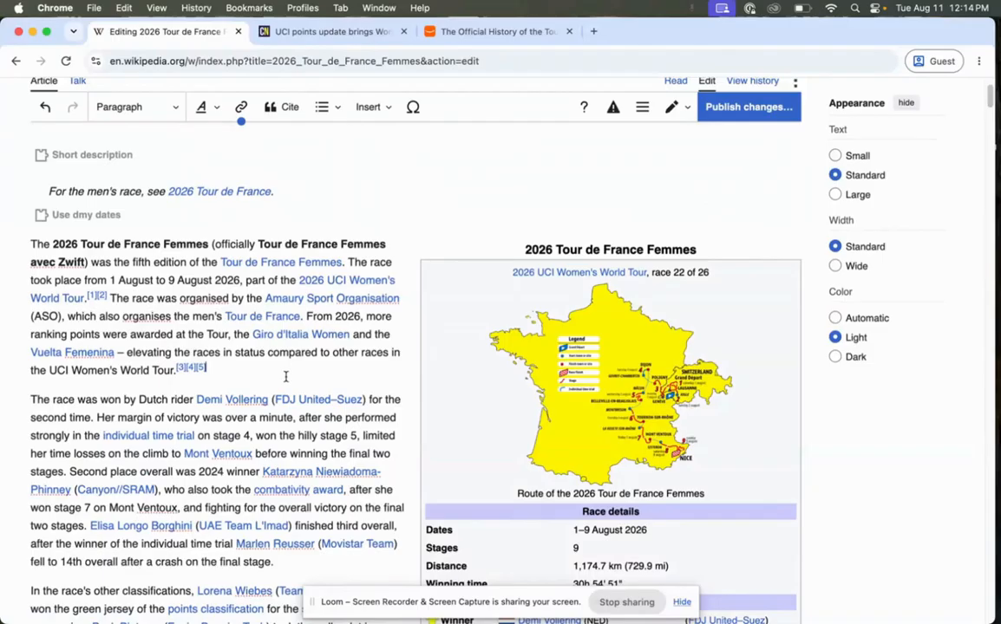
Remove the inserted news citation and start a manual Book citation in its place at the end of the first paragraph.
{"action": "key", "text": "Left"}
{"action": "left_click", "coordinate": [285, 108]}
{"action": "left_click", "coordinate": [165, 424]}
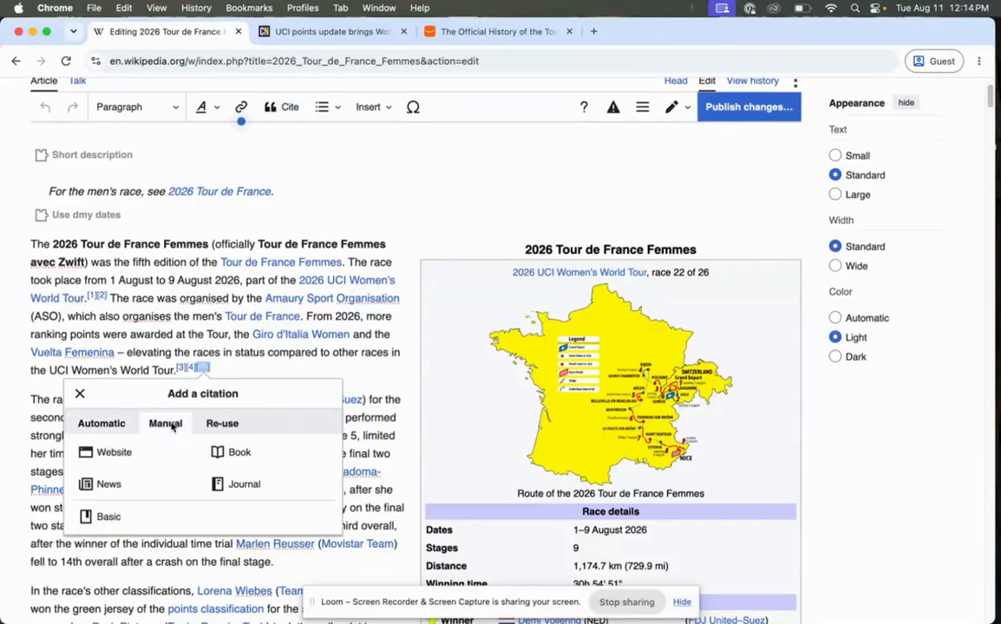
{"action": "left_click", "coordinate": [230, 452]}
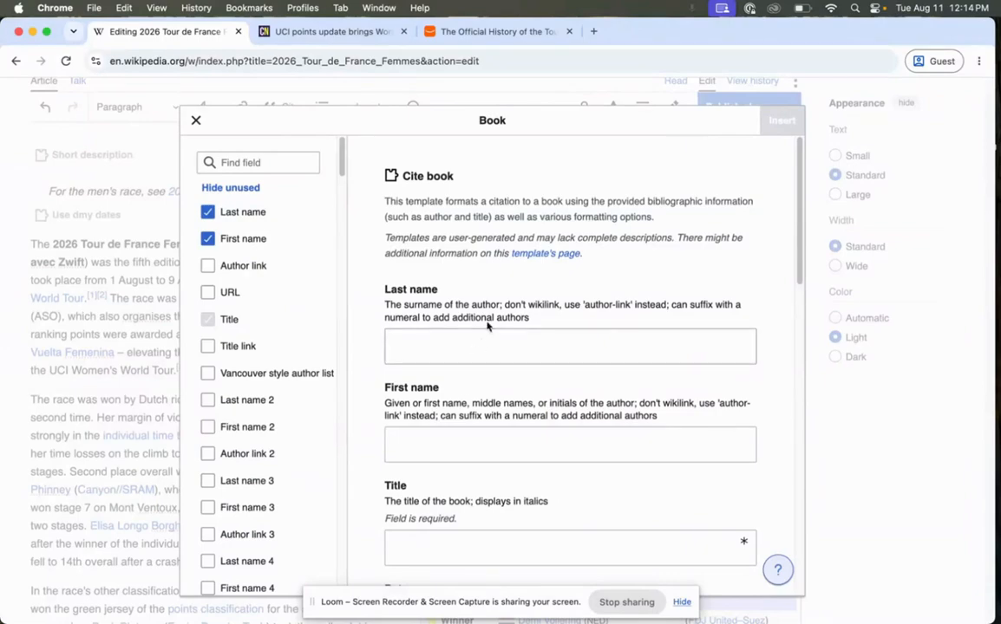
Review the details of the Tour de France history book on its Amazon page and close the cyclingnews.com article.
{"action": "left_click", "coordinate": [460, 38]}
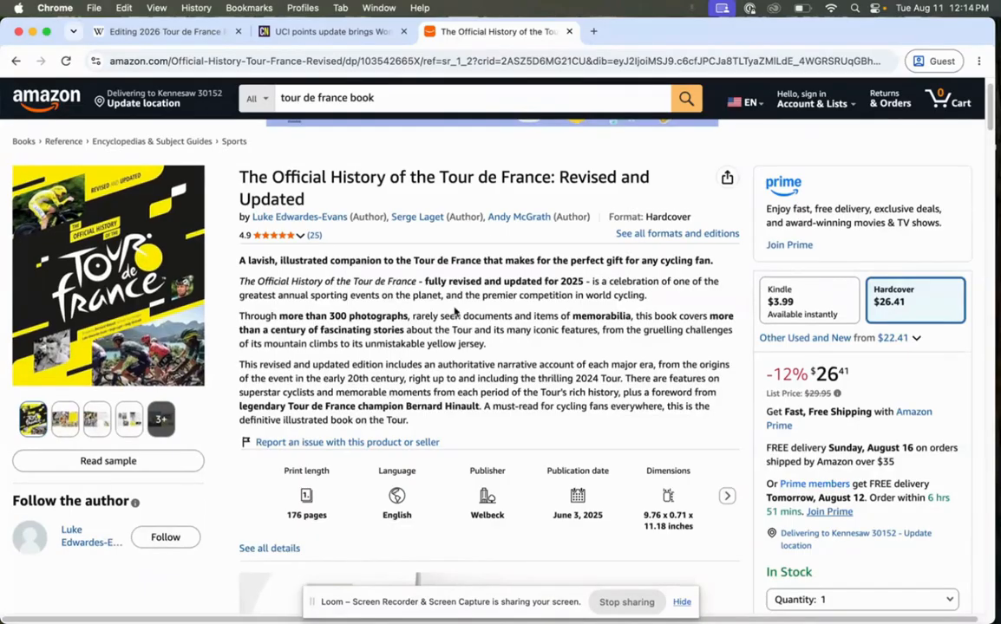
{"action": "scroll", "coordinate": [458, 283], "scroll_direction": "down", "scroll_amount": 2}
{"action": "scroll", "coordinate": [466, 279], "scroll_direction": "up", "scroll_amount": 2}
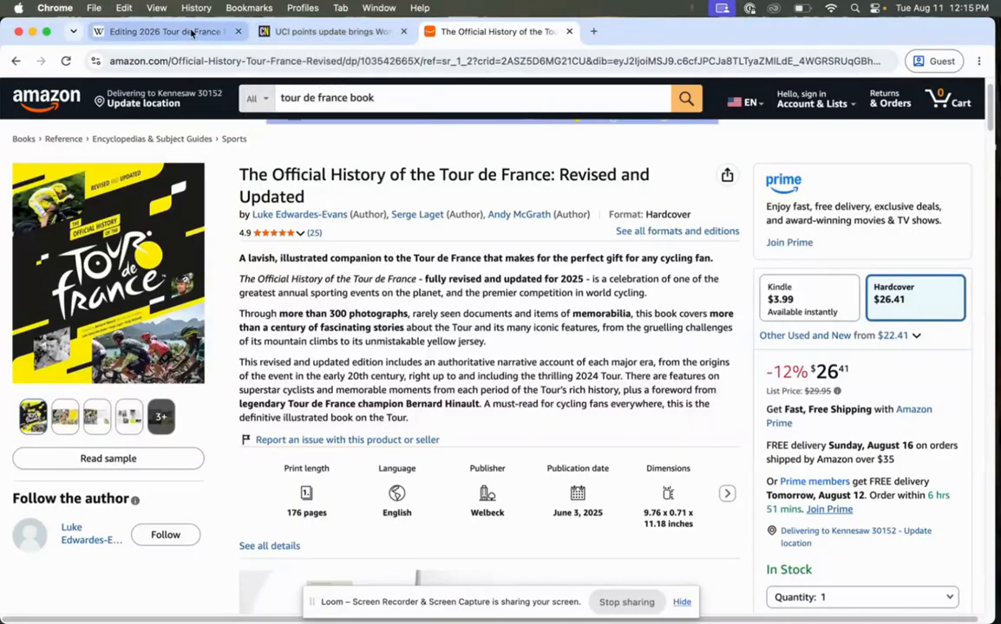
{"action": "left_click", "coordinate": [402, 33]}
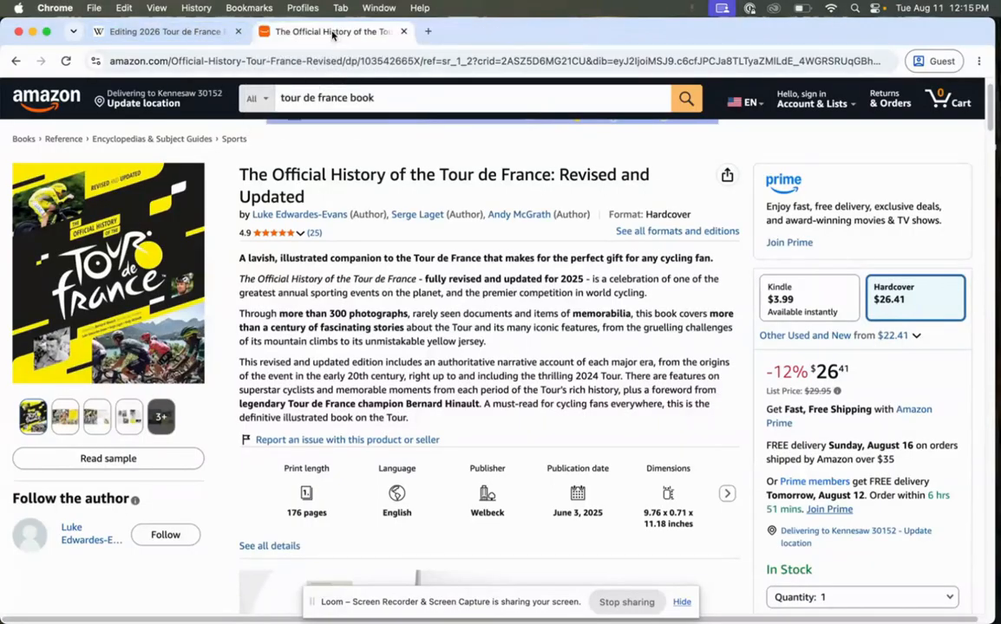
Return to the Wikipedia book citation and enter the first author's last and first name as listed on Amazon.
{"action": "left_click", "coordinate": [147, 37]}
{"action": "left_click", "coordinate": [514, 340]}
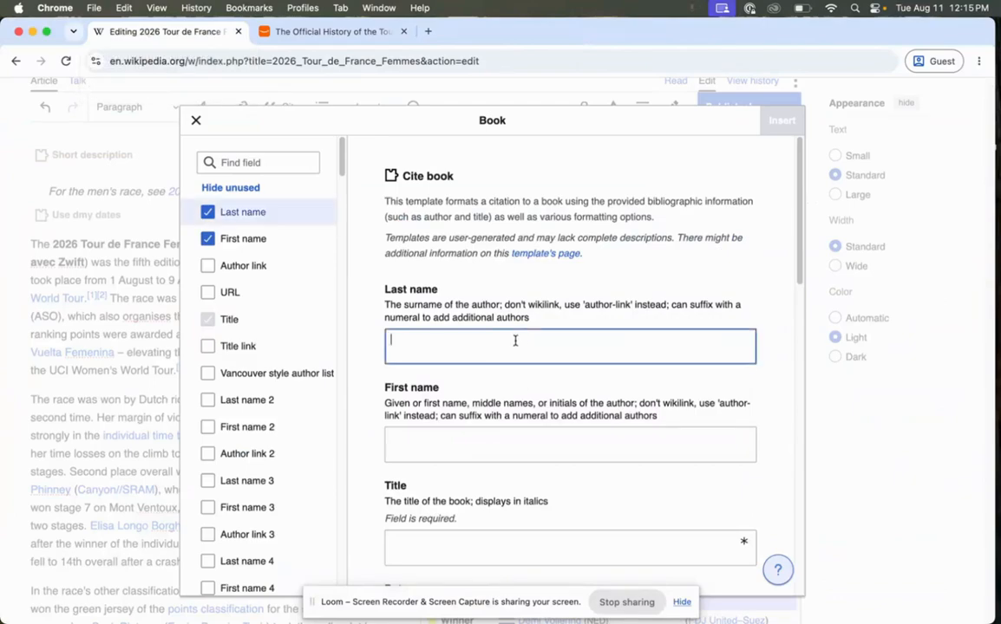
{"action": "type", "text": "Edwarde"}
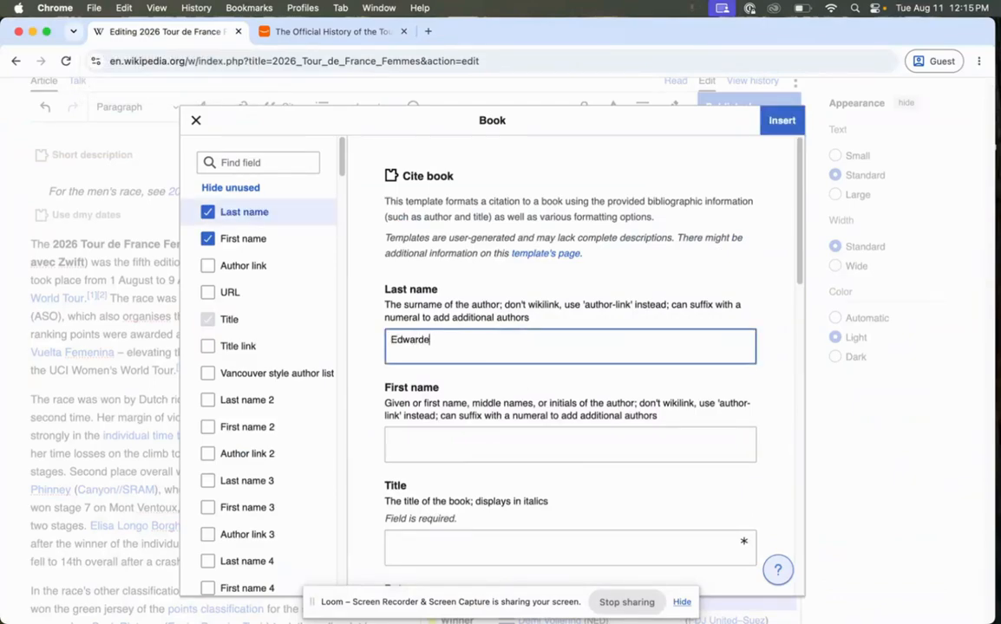
{"action": "type", "text": "s-Eca"}
{"action": "left_click", "coordinate": [453, 445]}
{"action": "type", "text": "Luke"}
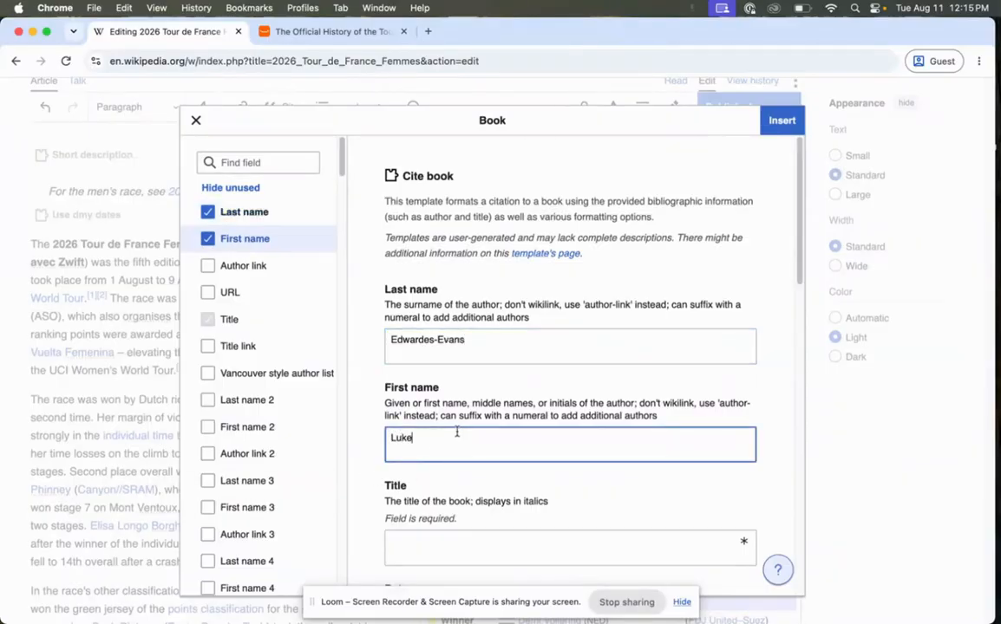
Add the Last name 2, First name 2, Last name 3 and First name 3 fields to the book citation.
{"action": "scroll", "coordinate": [456, 431], "scroll_direction": "down", "scroll_amount": 1}
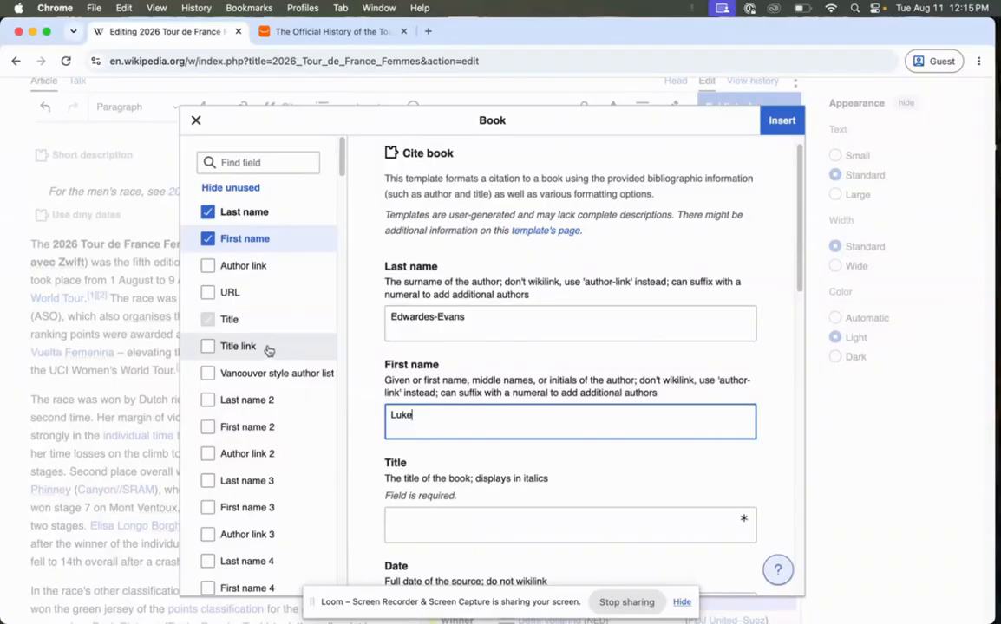
{"action": "scroll", "coordinate": [230, 353], "scroll_direction": "down", "scroll_amount": 1}
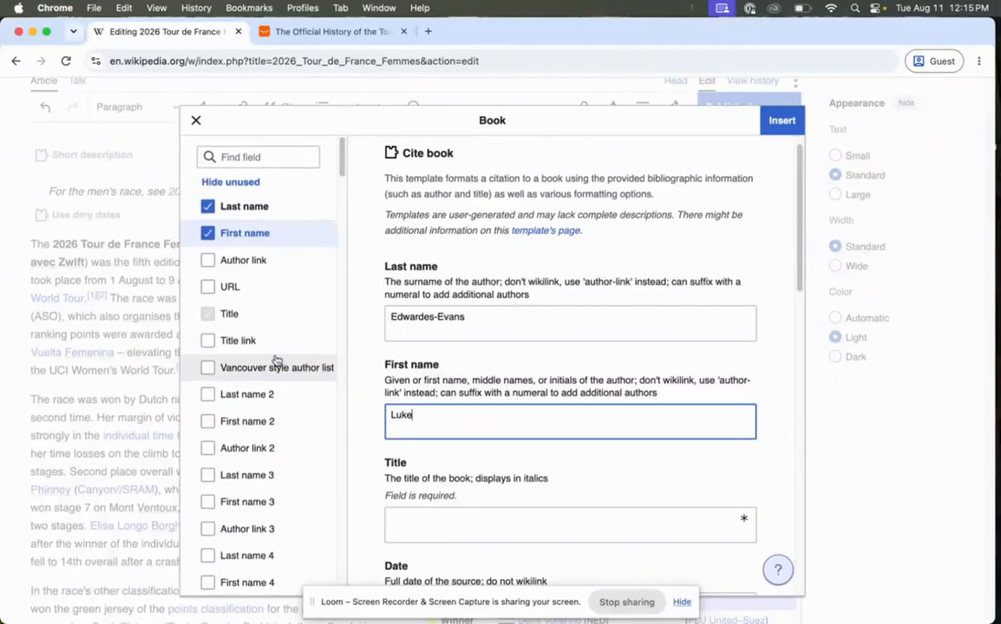
{"action": "scroll", "coordinate": [276, 361], "scroll_direction": "down", "scroll_amount": 1}
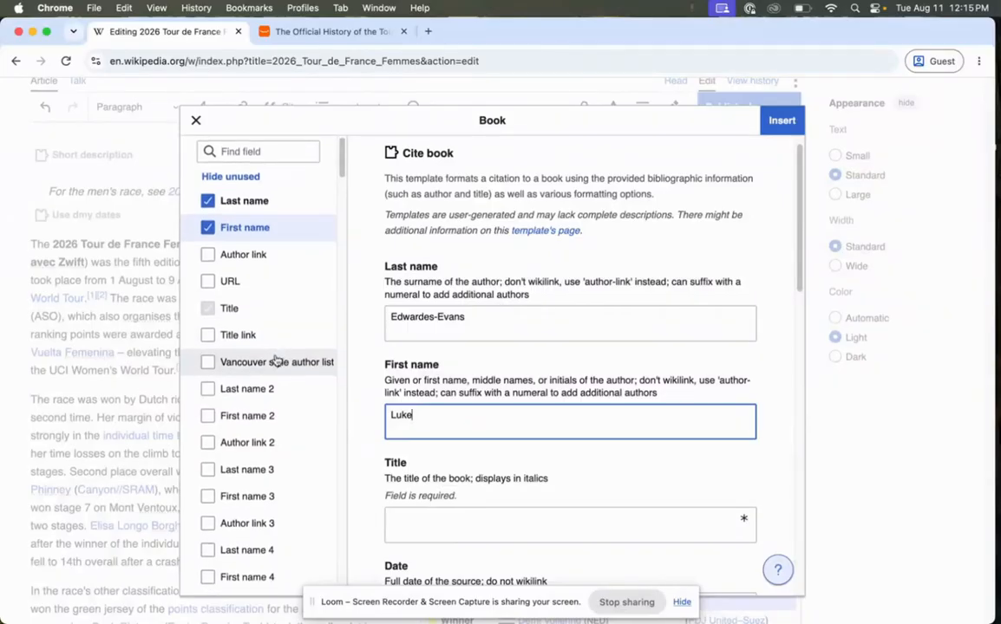
{"action": "left_click", "coordinate": [208, 390]}
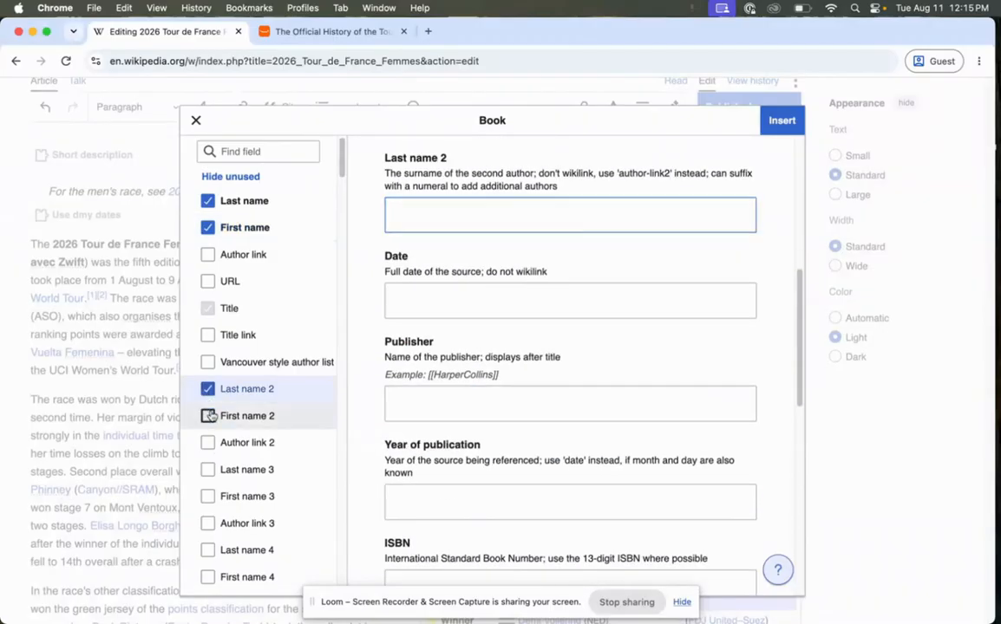
{"action": "left_click", "coordinate": [208, 416]}
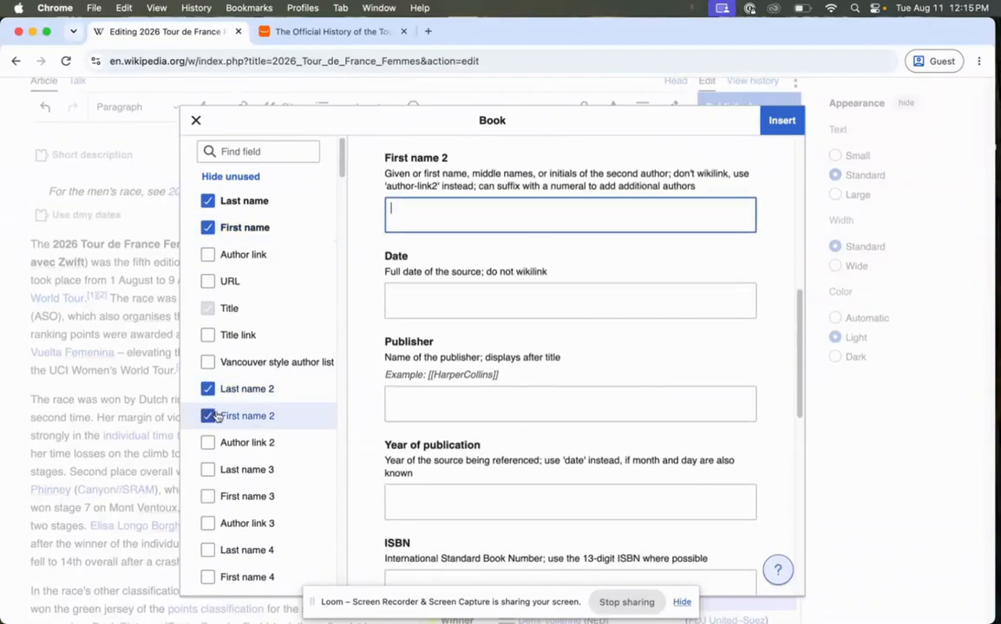
{"action": "left_click", "coordinate": [208, 470]}
{"action": "left_click", "coordinate": [208, 497]}
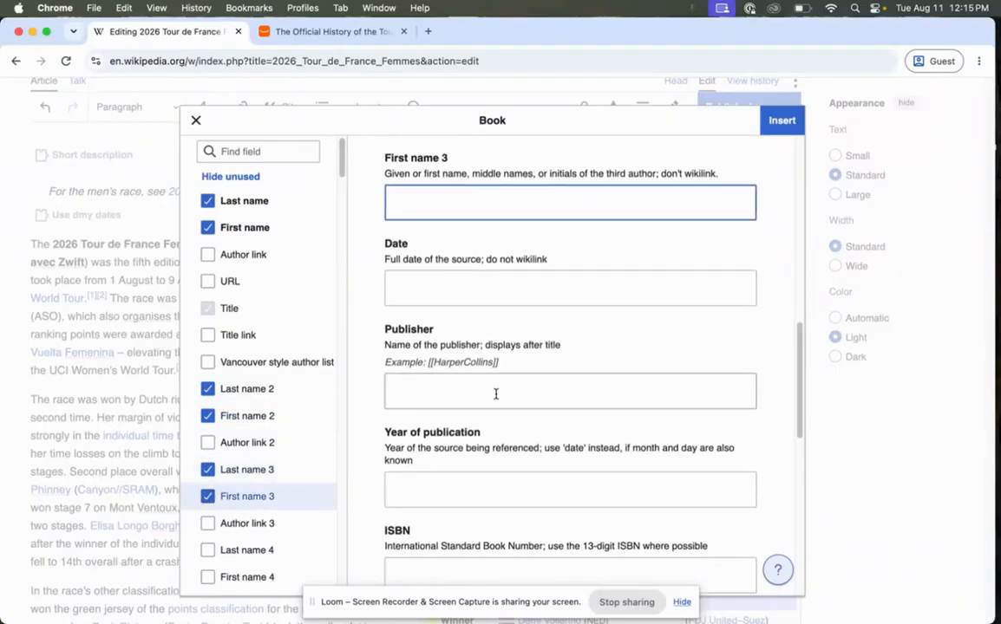
Copy the title "The Official History of the Tour de France: Revised and Updated" from Amazon into the citation's Title field.
{"action": "scroll", "coordinate": [494, 392], "scroll_direction": "up", "scroll_amount": 3}
{"action": "scroll", "coordinate": [496, 395], "scroll_direction": "up", "scroll_amount": 5}
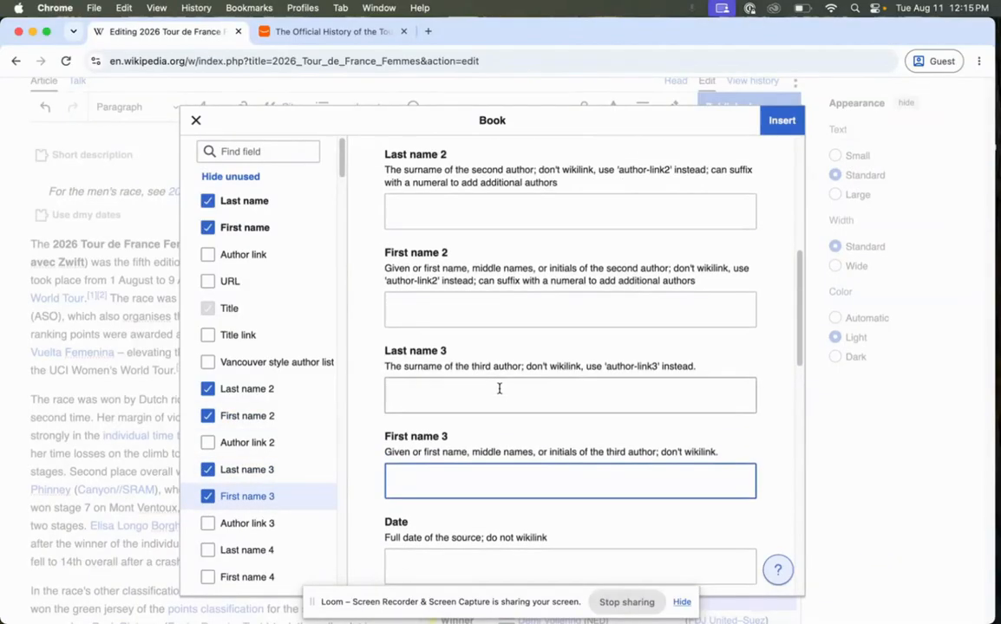
{"action": "scroll", "coordinate": [471, 308], "scroll_direction": "up", "scroll_amount": 4}
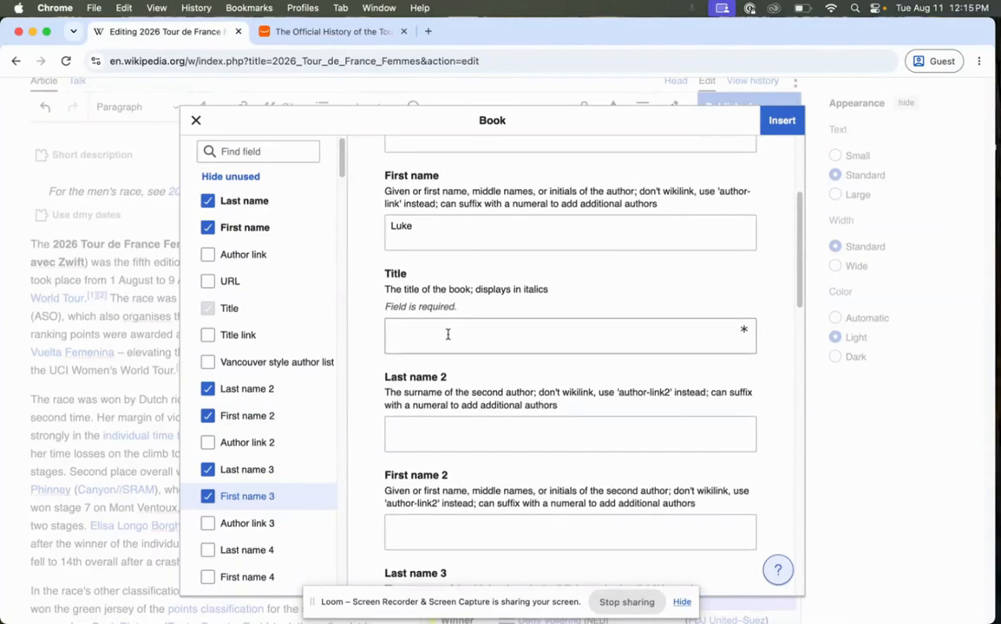
{"action": "left_click", "coordinate": [449, 331]}
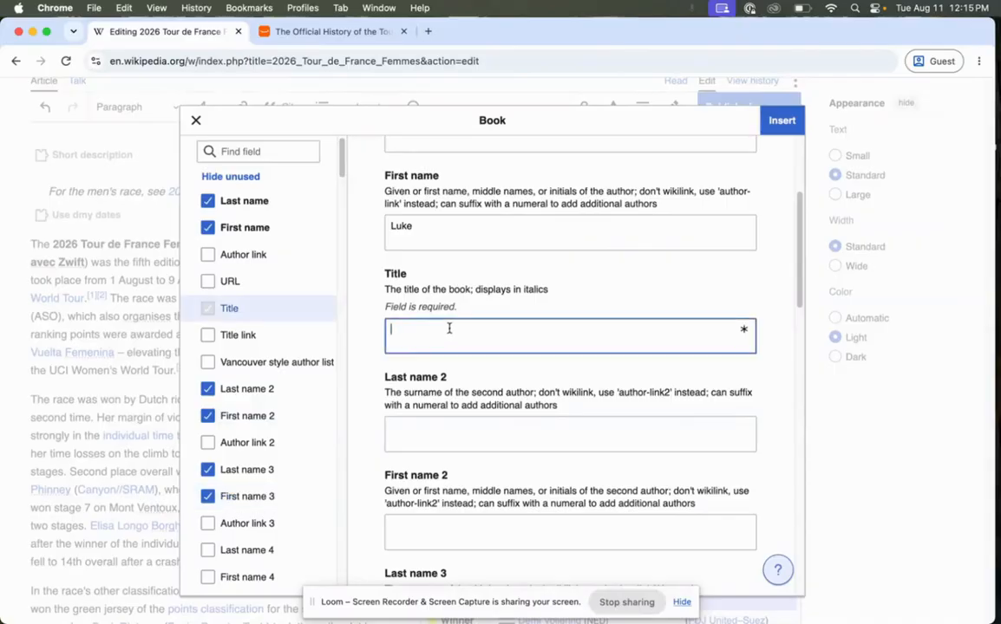
{"action": "left_click", "coordinate": [337, 31]}
{"action": "left_click_drag", "start_coordinate": [299, 192], "coordinate": [244, 173]}
{"action": "key", "text": "super+c"}
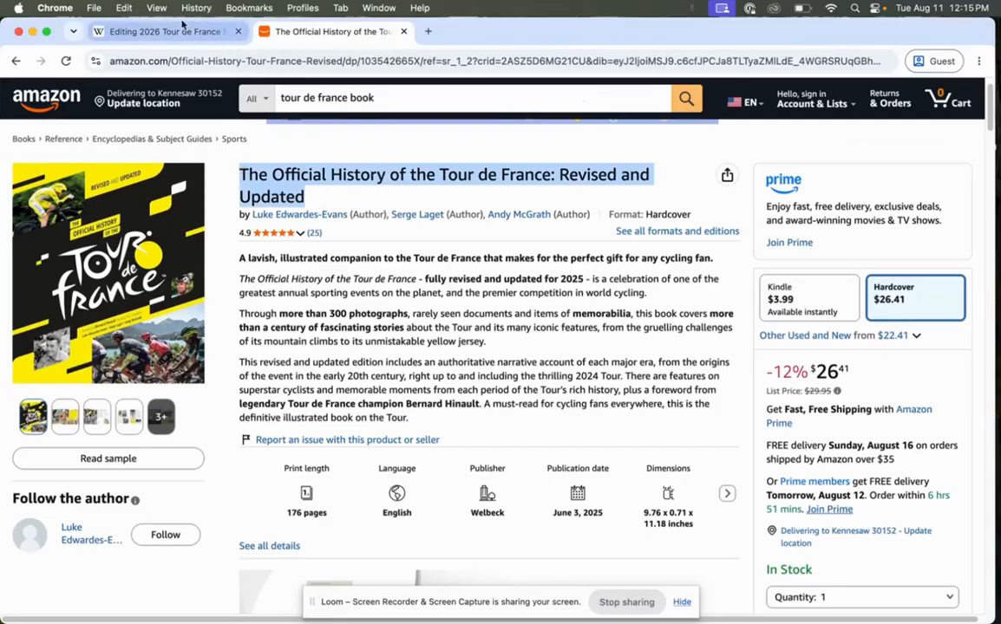
{"action": "left_click", "coordinate": [173, 32]}
{"action": "key", "text": "super+v"}
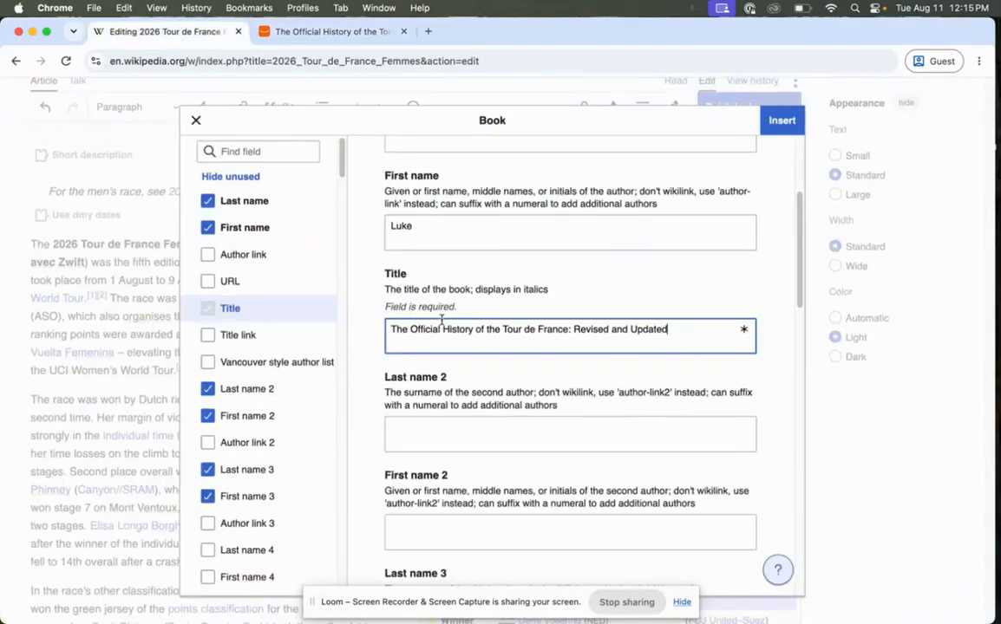
Check the second author on the Amazon page and enter that author's last and first name in the book citation.
{"action": "left_click", "coordinate": [306, 33]}
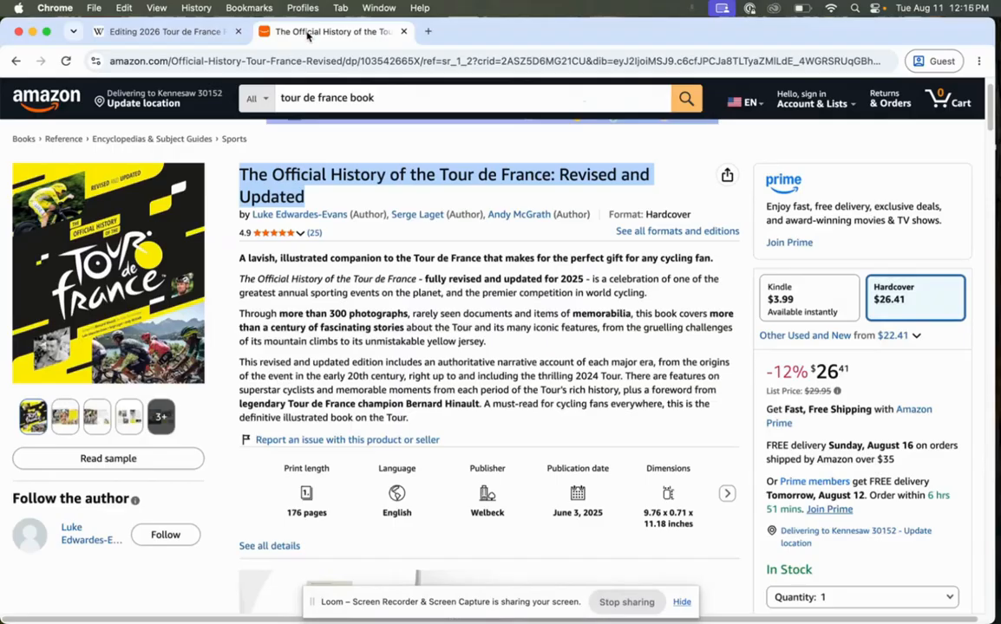
{"action": "left_click", "coordinate": [162, 33]}
{"action": "left_click", "coordinate": [468, 438]}
{"action": "type", "text": "Laget"}
{"action": "left_click", "coordinate": [471, 533]}
{"action": "type", "text": "Serge"}
Check the third author on the Amazon page and enter that author's last and first name in the book citation.
{"action": "scroll", "coordinate": [503, 429], "scroll_direction": "down", "scroll_amount": 3}
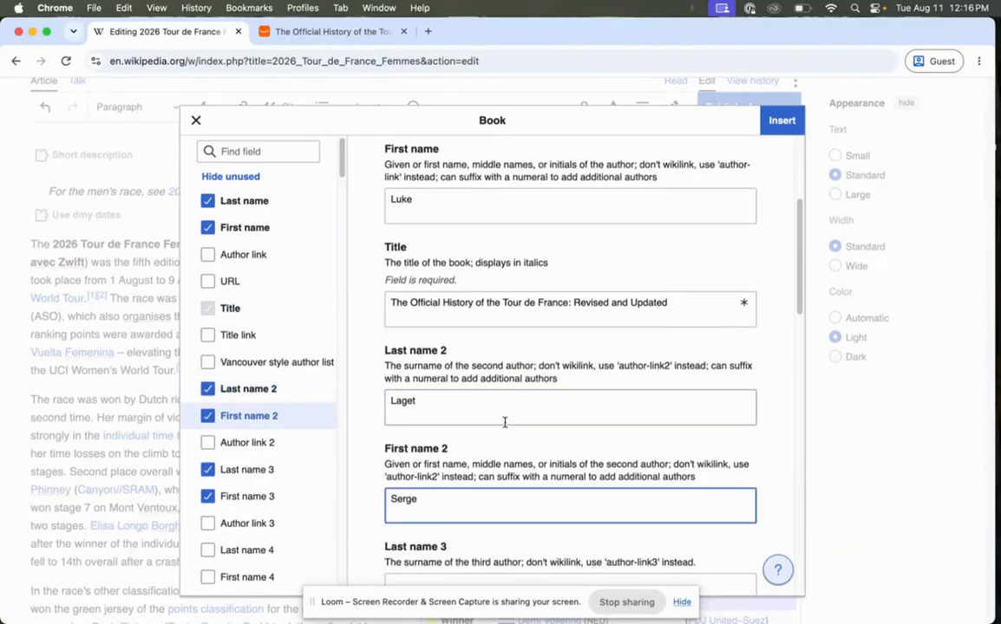
{"action": "left_click", "coordinate": [494, 526]}
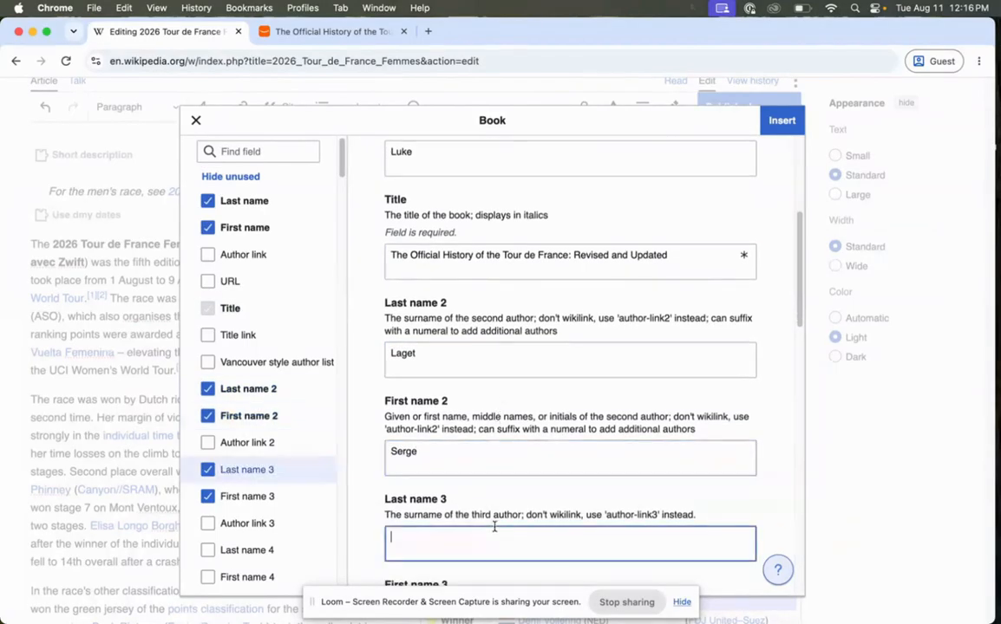
{"action": "left_click", "coordinate": [308, 33]}
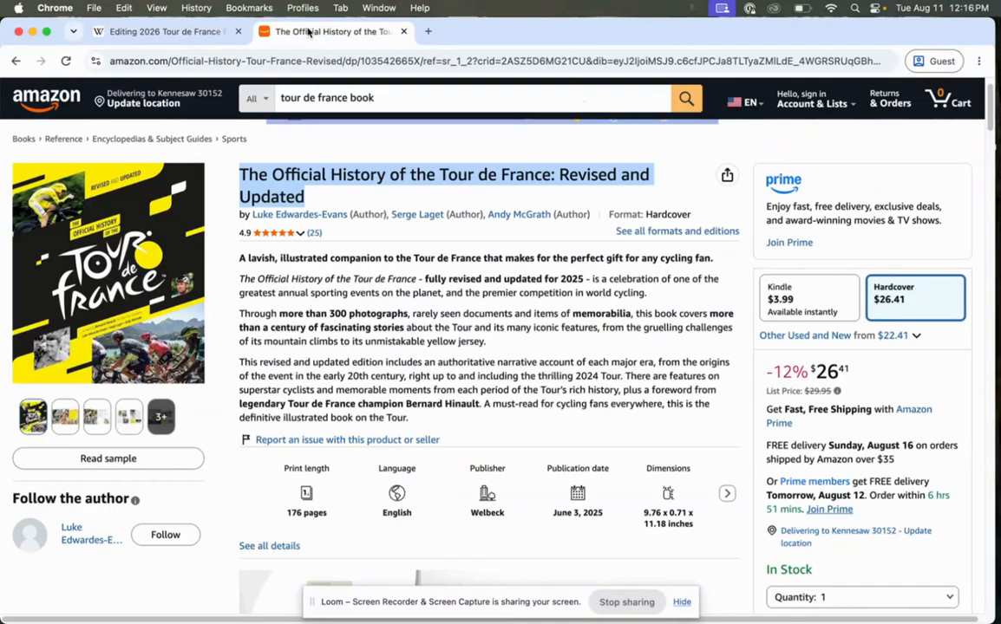
{"action": "left_click", "coordinate": [177, 33]}
{"action": "scroll", "coordinate": [570, 228], "scroll_direction": "down", "scroll_amount": 3}
{"action": "type", "text": "McGrath"}
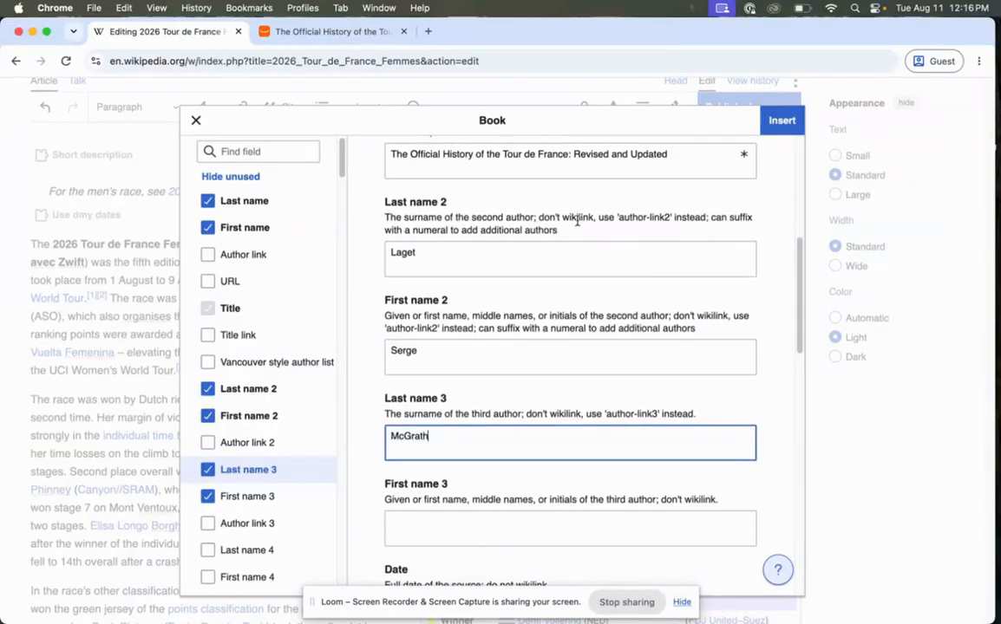
{"action": "left_click", "coordinate": [500, 523]}
{"action": "type", "text": "Andy"}
Check the publisher on the book's Amazon page and enter [[Welbeck]] as the Publisher in the citation, leaving Date empty.
{"action": "scroll", "coordinate": [509, 425], "scroll_direction": "down", "scroll_amount": 4}
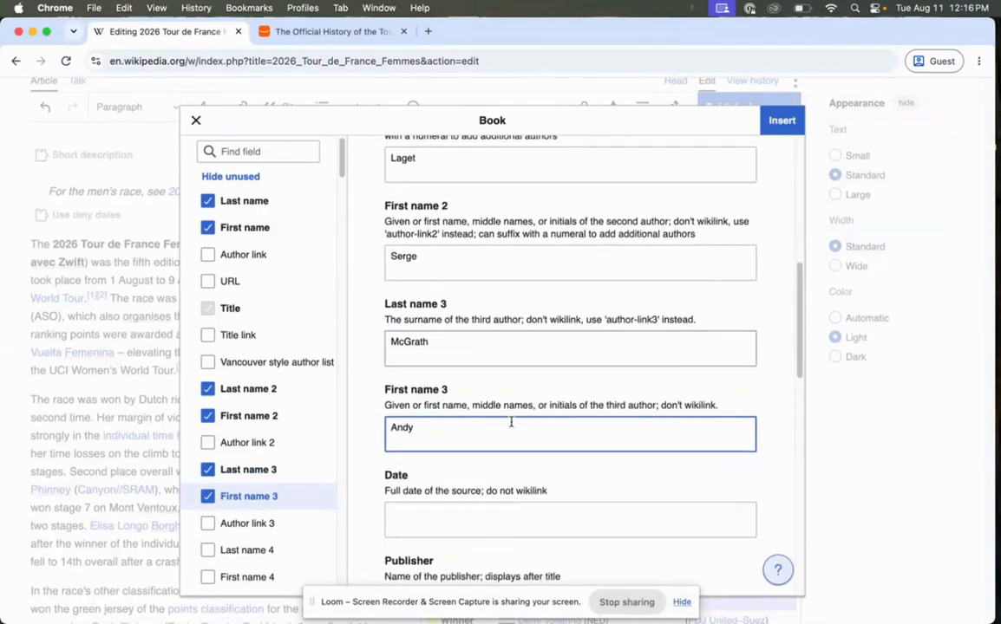
{"action": "scroll", "coordinate": [510, 425], "scroll_direction": "down", "scroll_amount": 2}
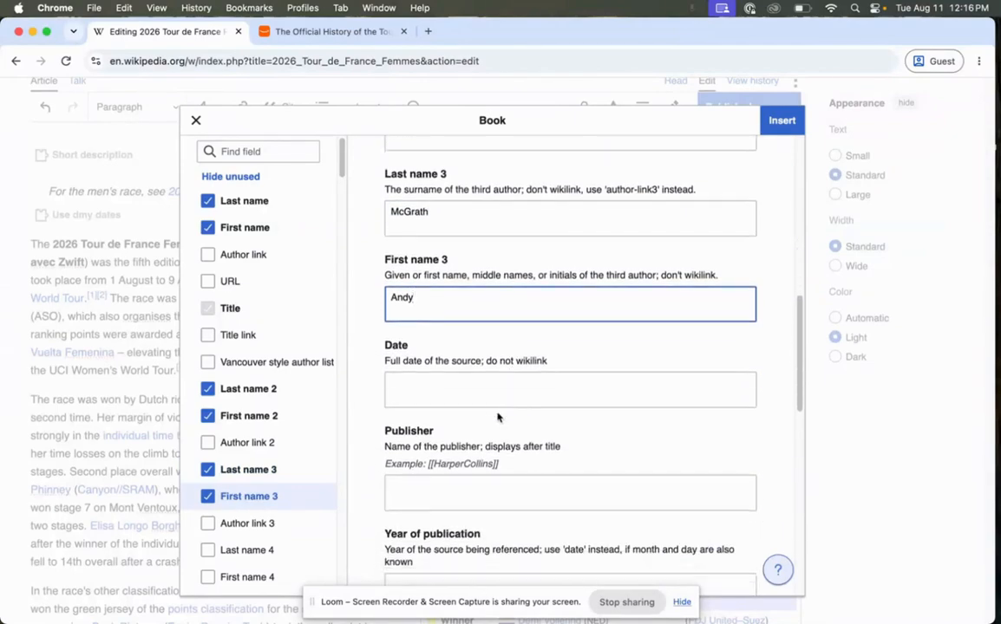
{"action": "left_click", "coordinate": [469, 394]}
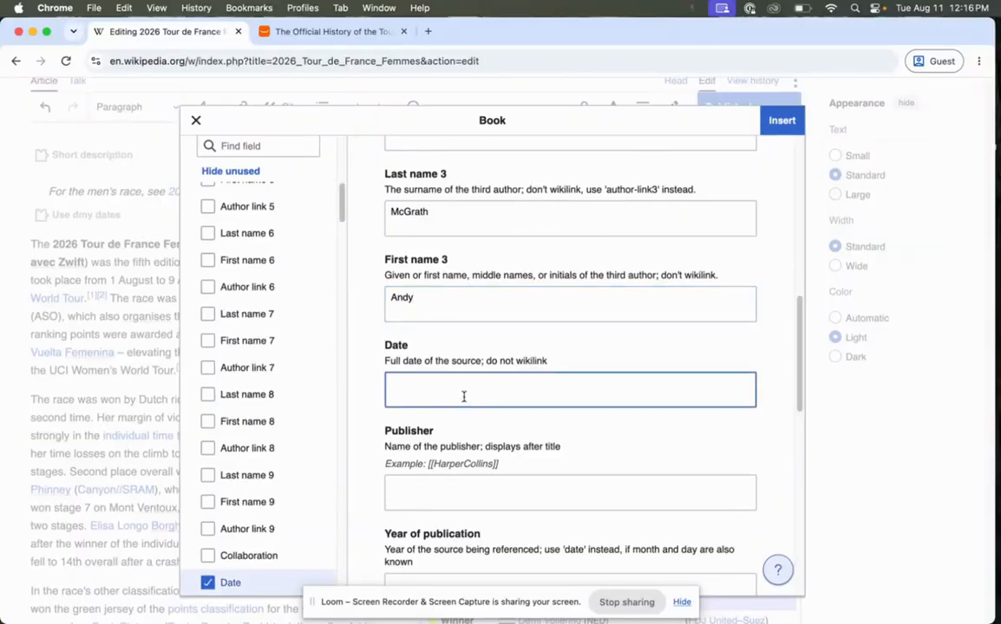
{"action": "scroll", "coordinate": [474, 395], "scroll_direction": "down", "scroll_amount": 1}
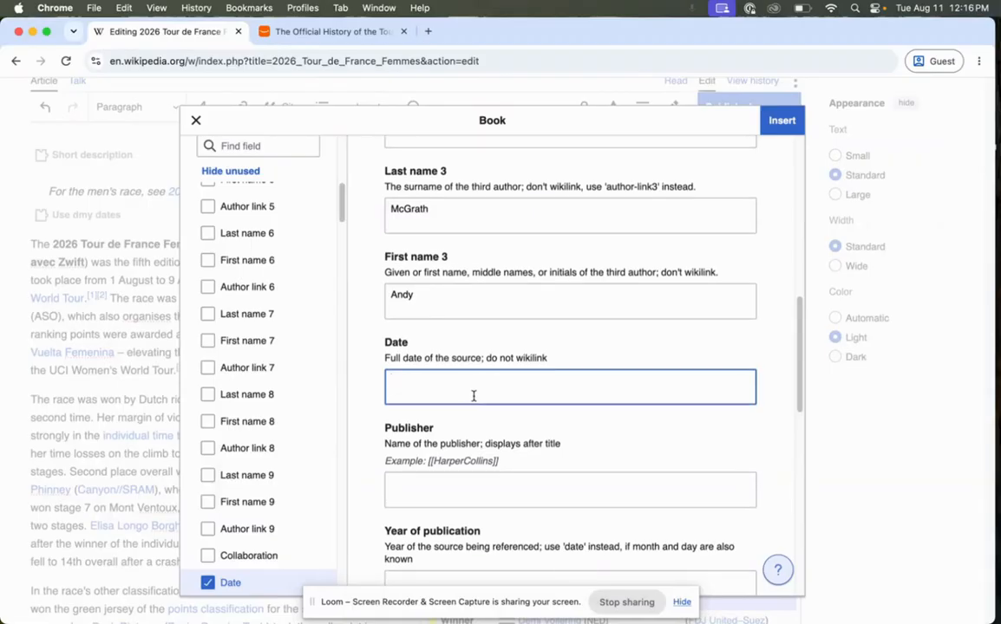
{"action": "scroll", "coordinate": [473, 399], "scroll_direction": "down", "scroll_amount": 2}
{"action": "left_click", "coordinate": [472, 406]}
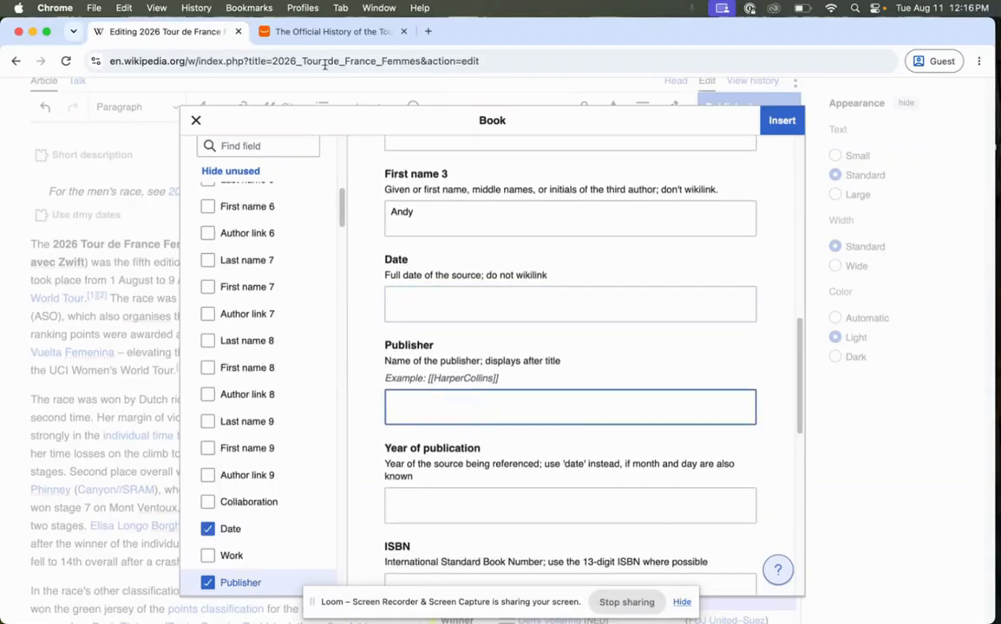
{"action": "left_click", "coordinate": [320, 33]}
{"action": "left_click_drag", "start_coordinate": [507, 518], "coordinate": [475, 515]}
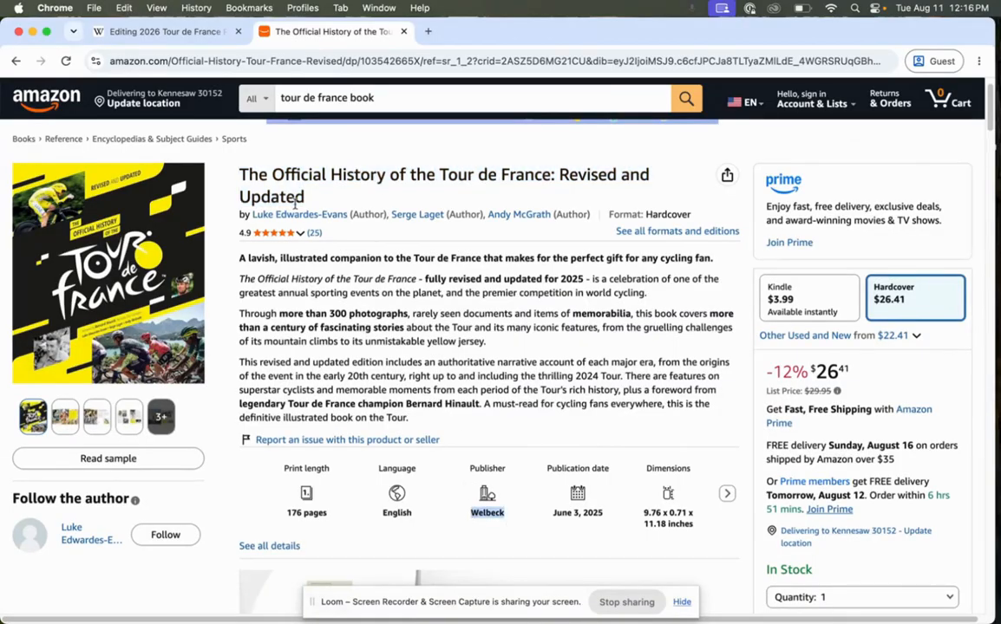
{"action": "left_click", "coordinate": [173, 31]}
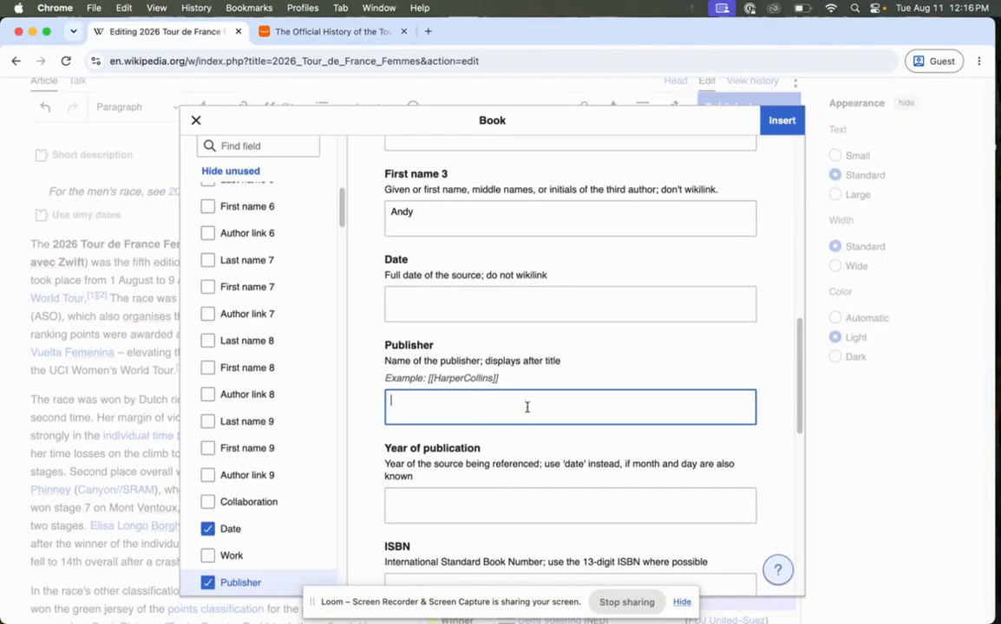
{"action": "type", "text": "[[Welbeck]]"}
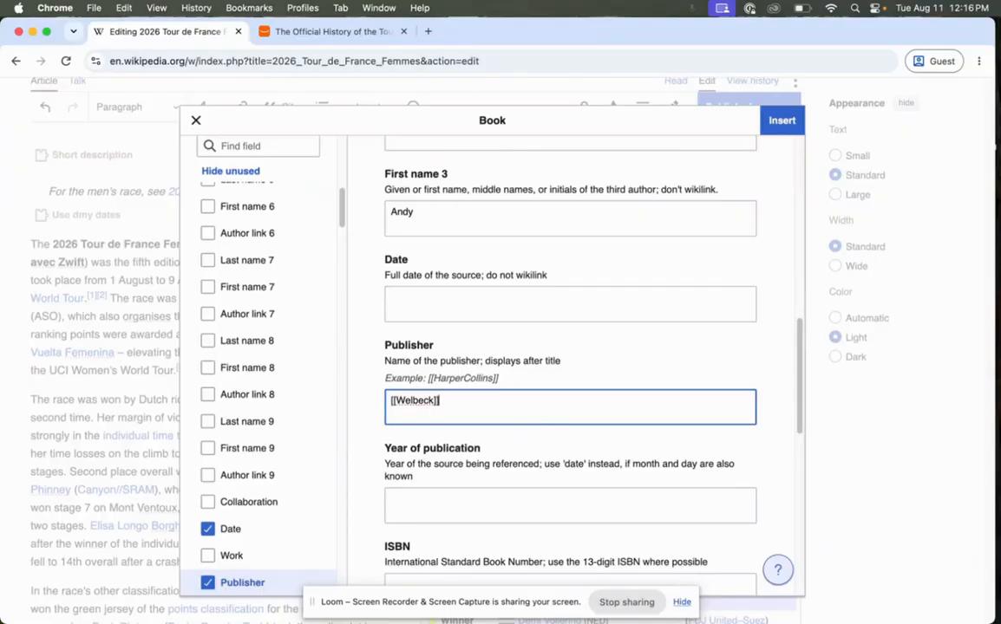
Check the publication date on Amazon and set the citation's Year of publication to 2025.
{"action": "left_click", "coordinate": [507, 503]}
{"action": "left_click", "coordinate": [335, 31]}
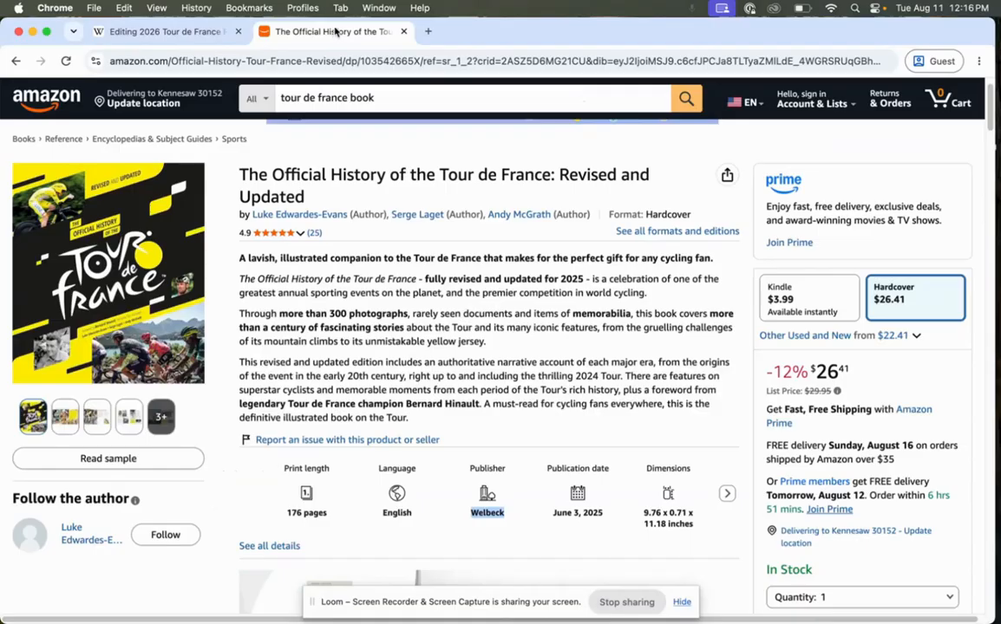
{"action": "left_click", "coordinate": [164, 31]}
{"action": "type", "text": "2025"}
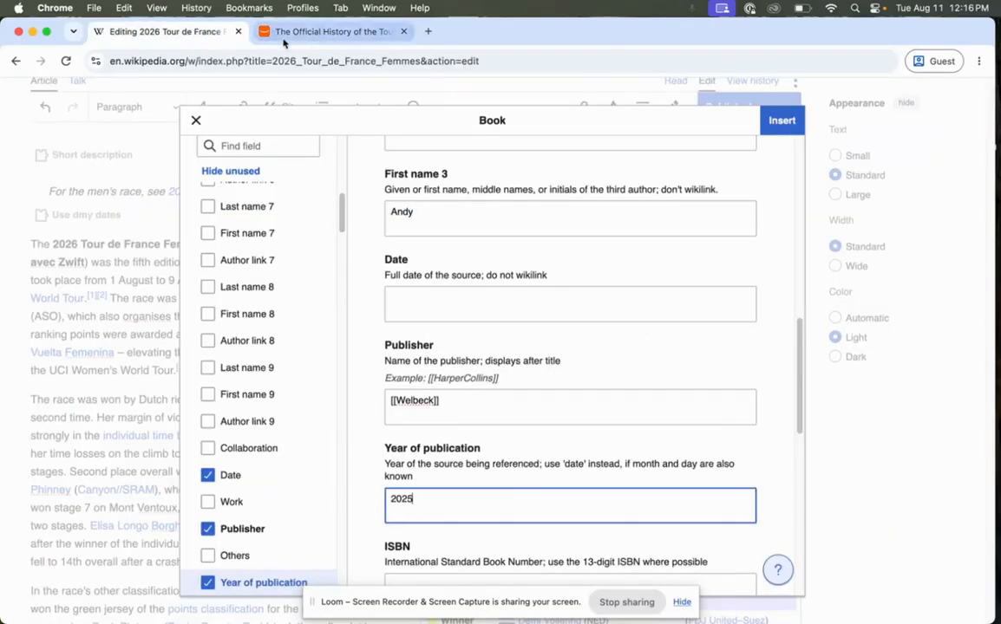
{"action": "scroll", "coordinate": [597, 343], "scroll_direction": "down", "scroll_amount": 4}
{"action": "scroll", "coordinate": [592, 326], "scroll_direction": "down", "scroll_amount": 1}
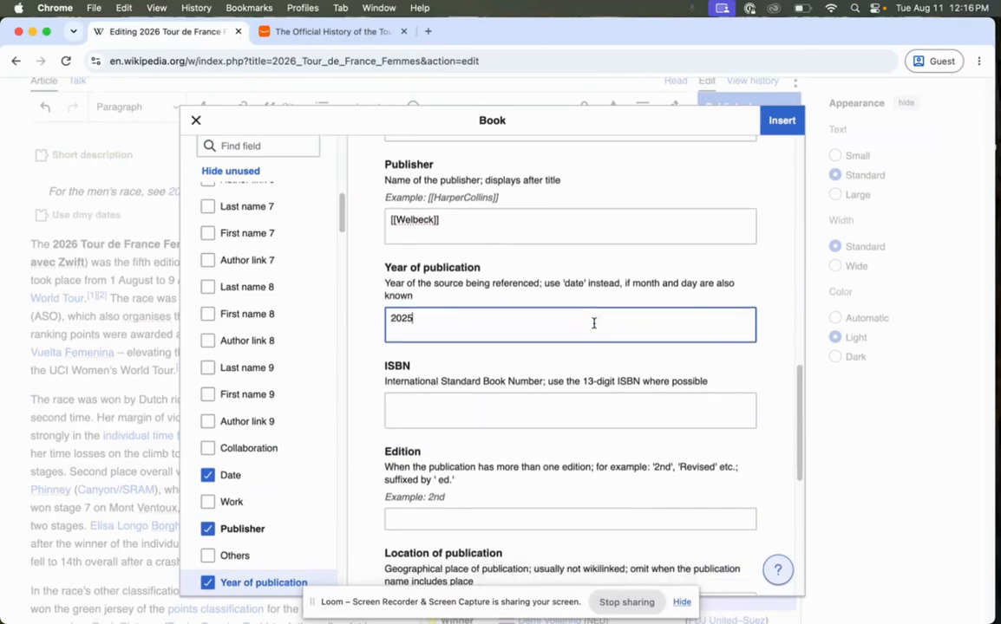
{"action": "left_click_drag", "start_coordinate": [584, 381], "coordinate": [639, 379]}
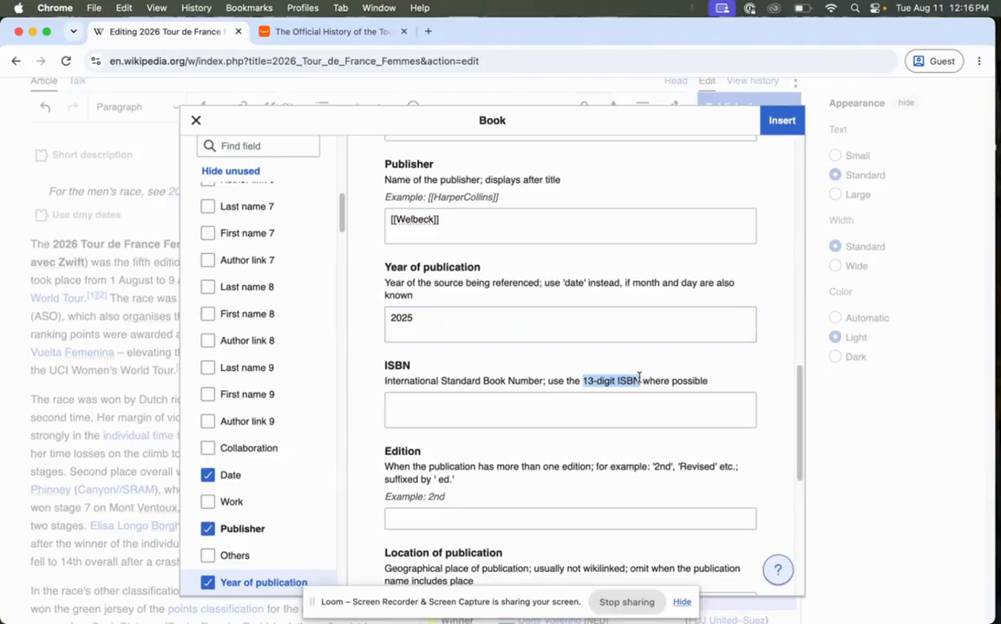
{"action": "left_click", "coordinate": [491, 404]}
{"action": "left_click", "coordinate": [284, 32]}
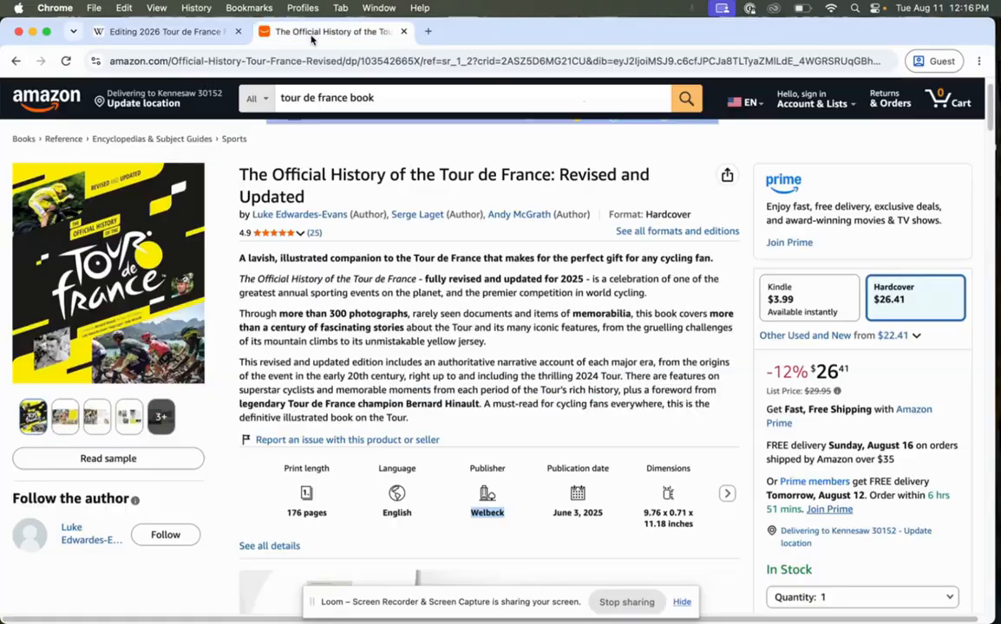
{"action": "scroll", "coordinate": [399, 316], "scroll_direction": "down", "scroll_amount": 3}
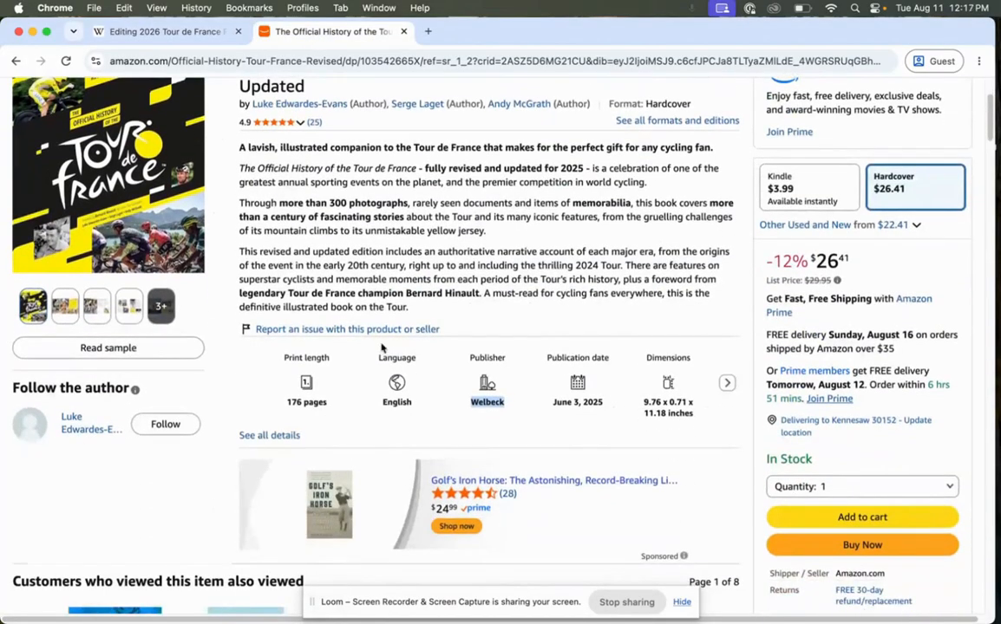
{"action": "left_click", "coordinate": [291, 435]}
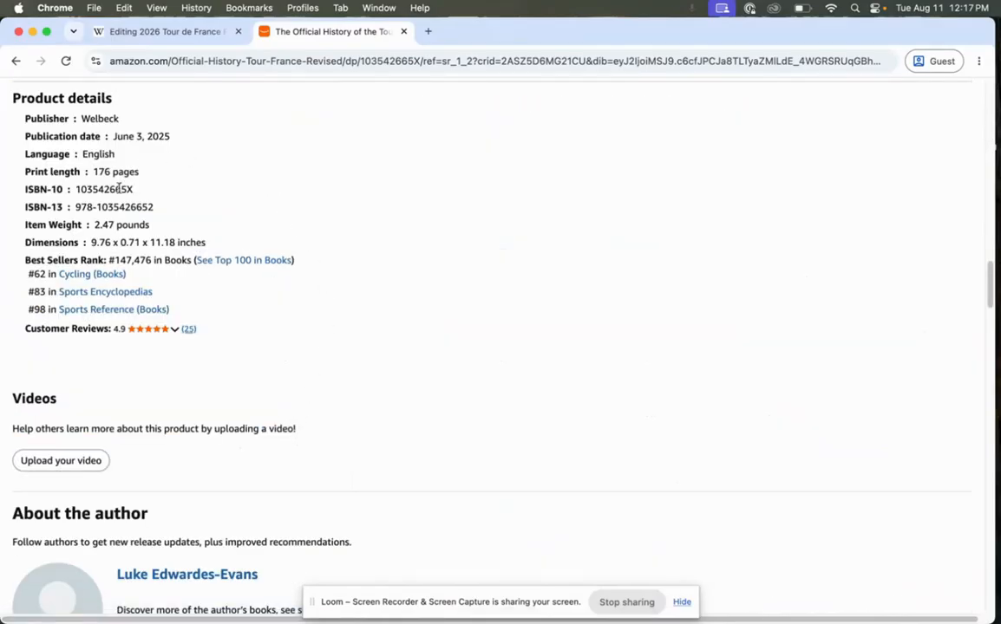
{"action": "left_click_drag", "start_coordinate": [154, 208], "coordinate": [81, 208]}
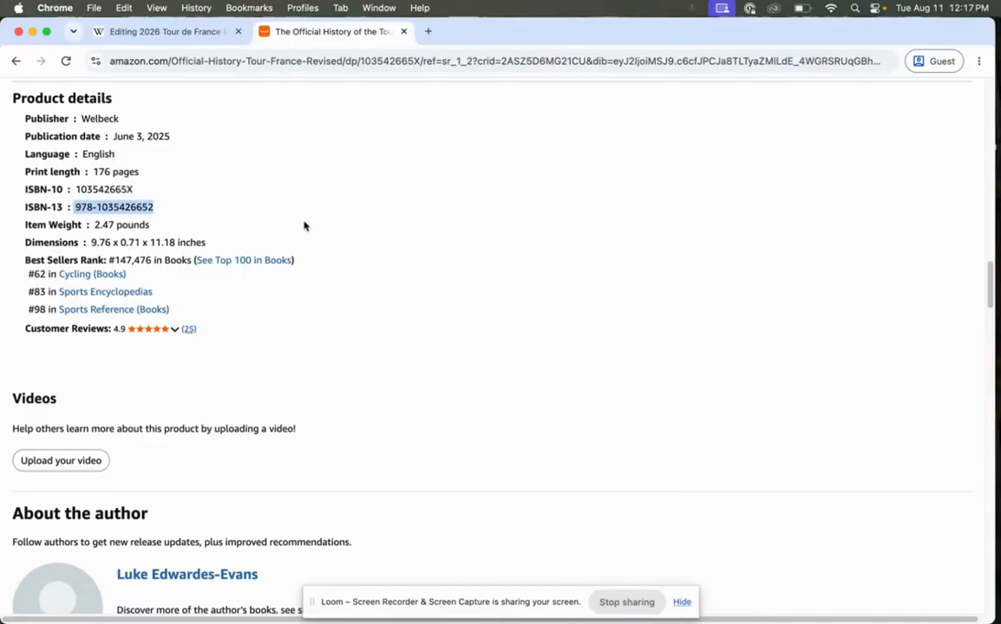
{"action": "left_click", "coordinate": [198, 32]}
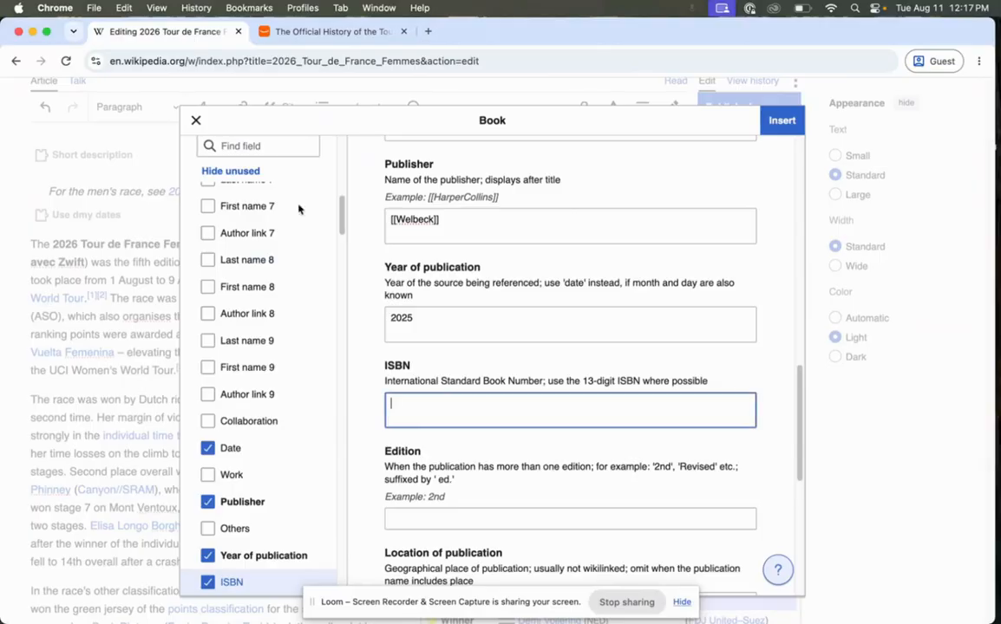
{"action": "key", "text": "super+v"}
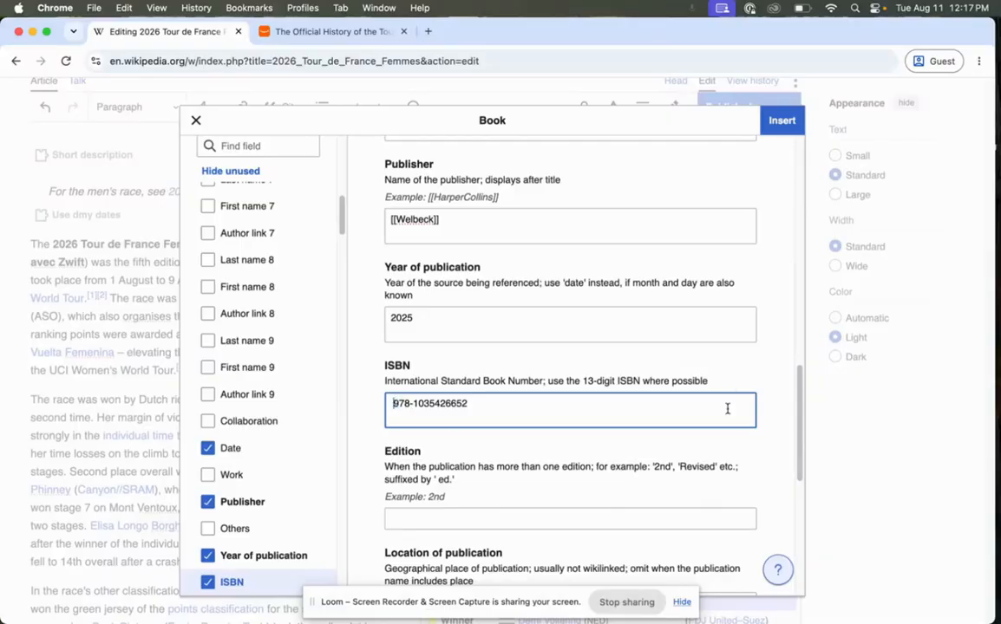
Review the remaining book citation fields, leave Edition empty, and insert the citation at the end of the first paragraph.
{"action": "scroll", "coordinate": [644, 374], "scroll_direction": "down", "scroll_amount": 3}
{"action": "scroll", "coordinate": [634, 371], "scroll_direction": "down", "scroll_amount": 2}
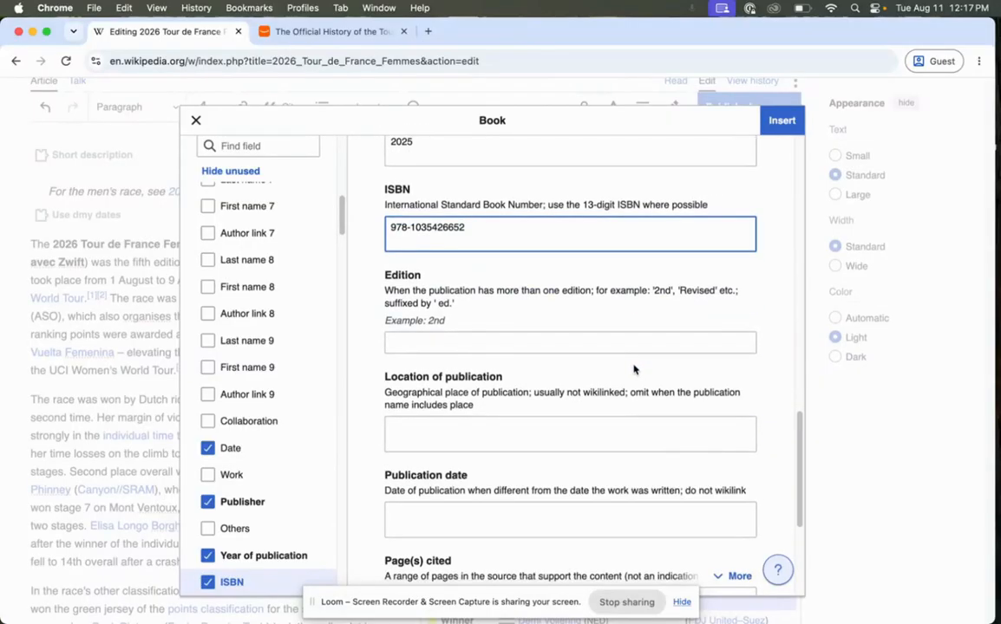
{"action": "left_click", "coordinate": [594, 342]}
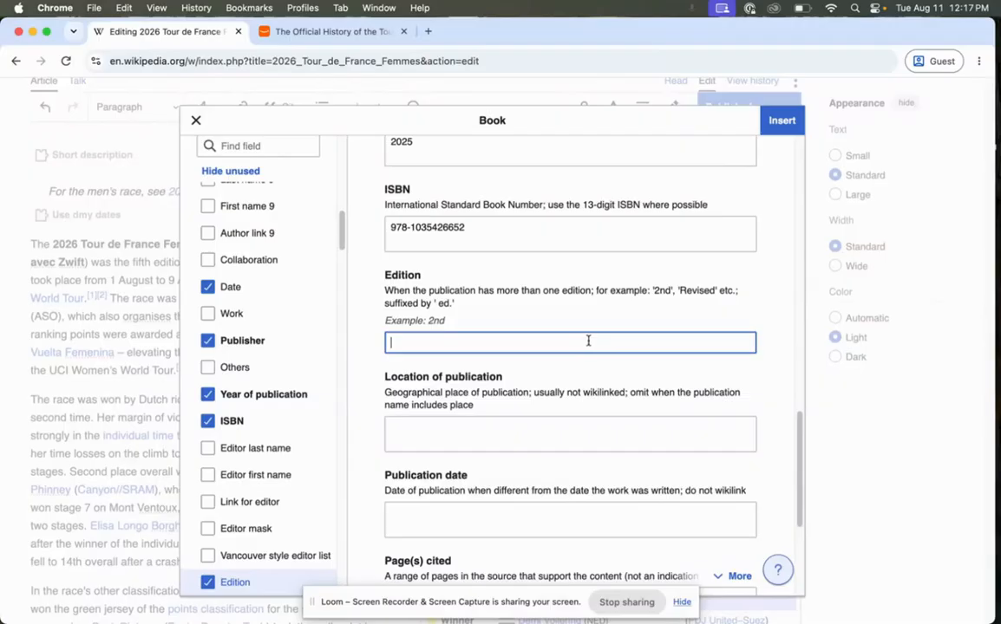
{"action": "scroll", "coordinate": [595, 344], "scroll_direction": "up", "scroll_amount": 5}
{"action": "scroll", "coordinate": [596, 334], "scroll_direction": "up", "scroll_amount": 4}
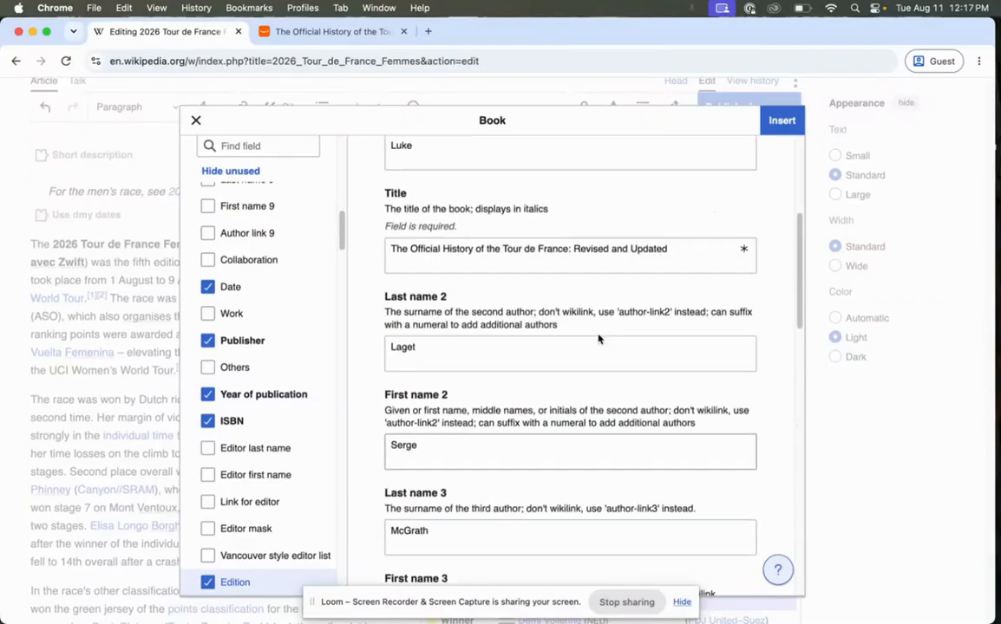
{"action": "left_click", "coordinate": [781, 121]}
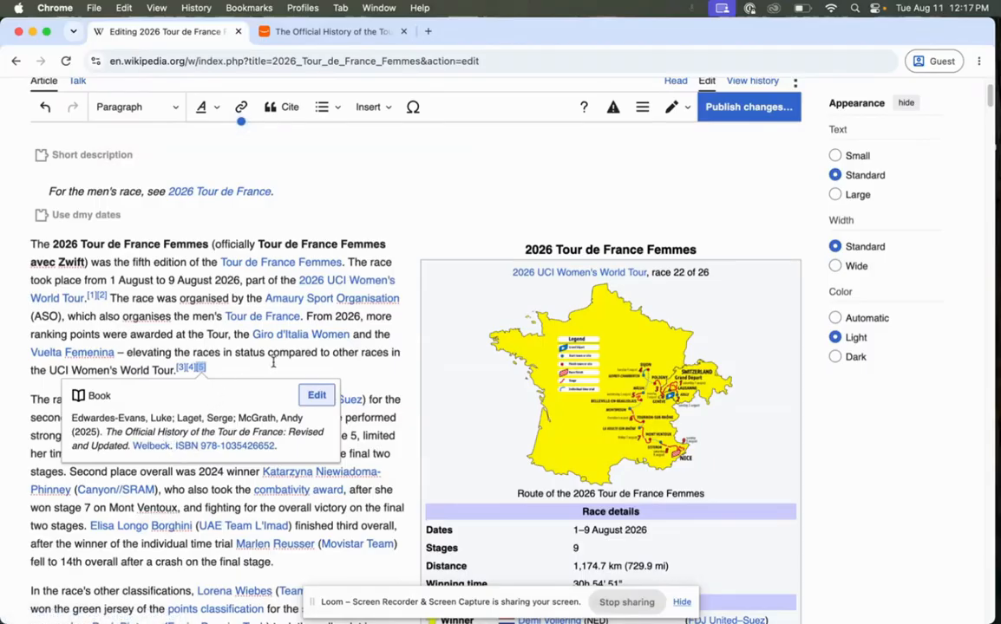
Delete the newly inserted book citation from the end of the first paragraph.
{"action": "key", "text": "BackSpace"}
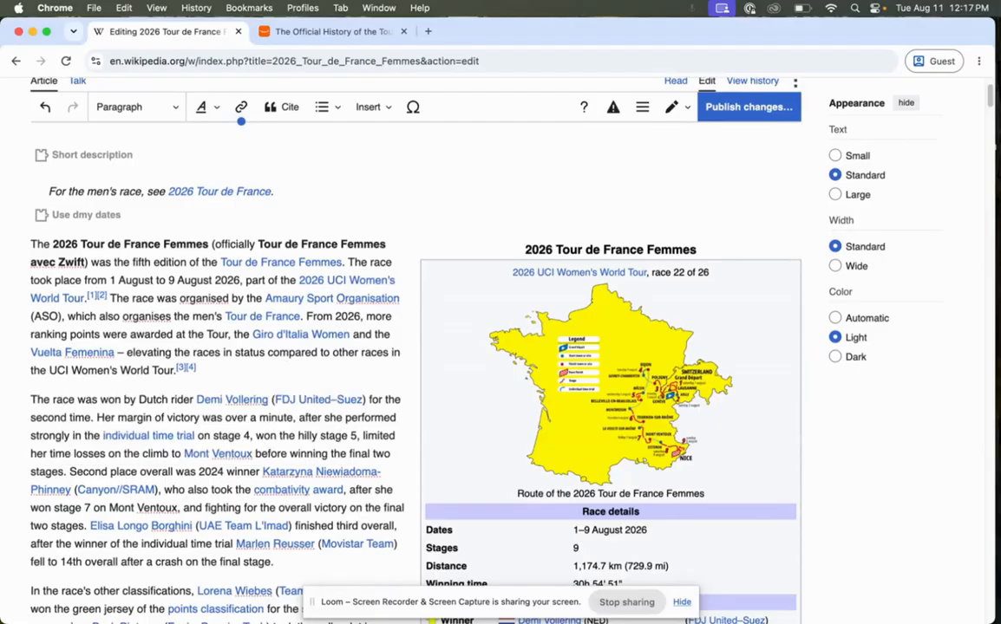